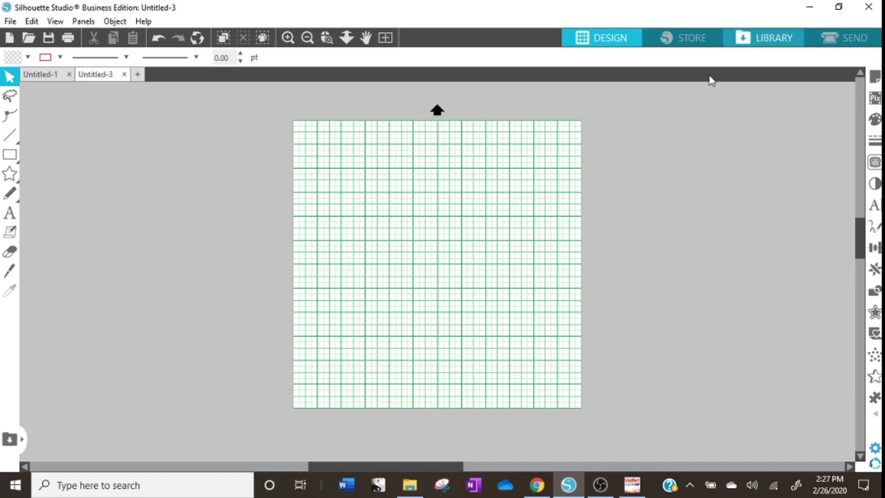
Step: Set the page's media size to Letter (8.5 x 11.0 in)
click(874, 79)
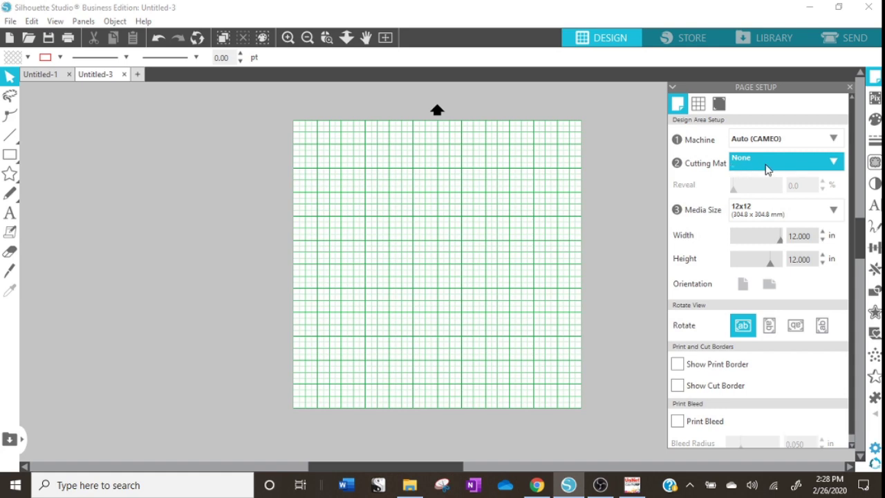
click(758, 207)
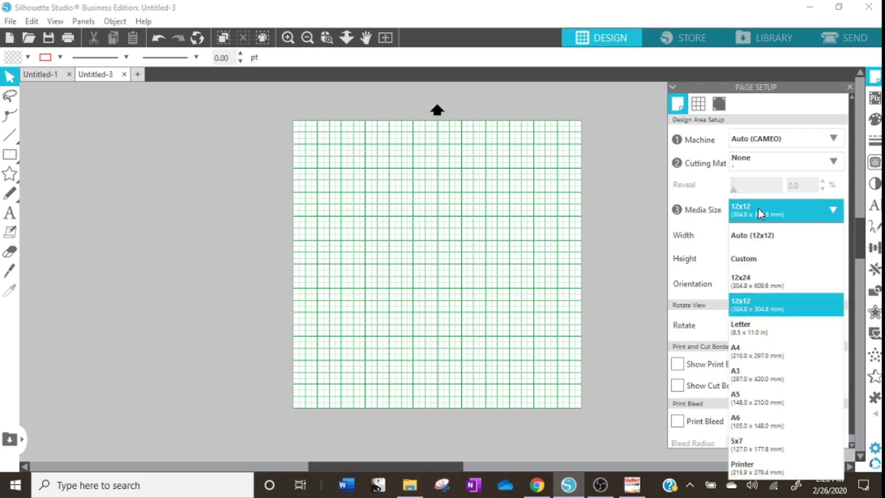
click(751, 332)
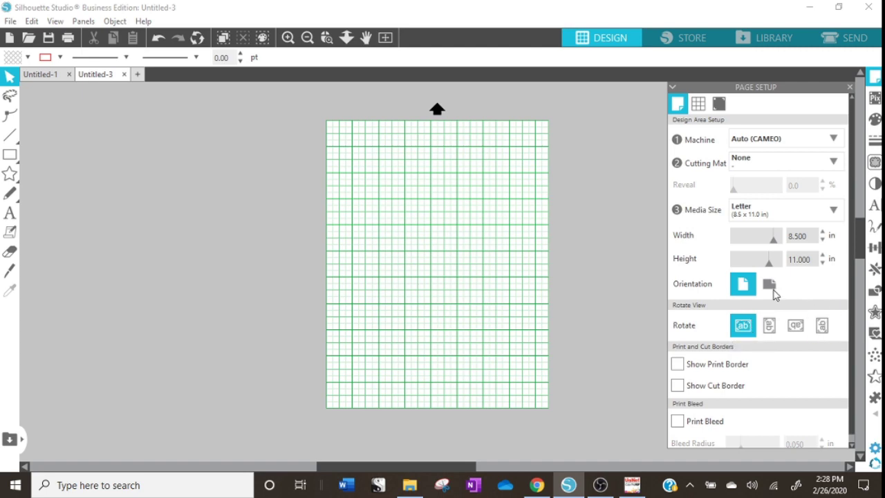
Step: Show the print border and cut border on the page, and hide the grid
click(678, 364)
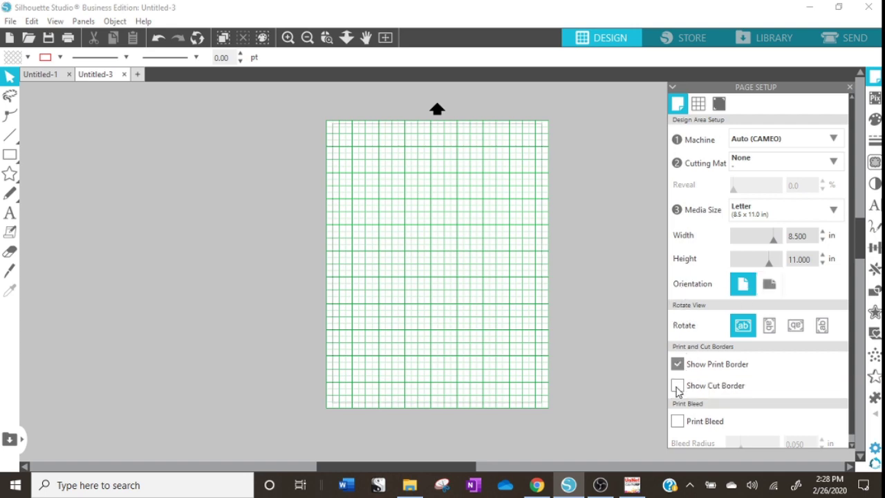
click(720, 392)
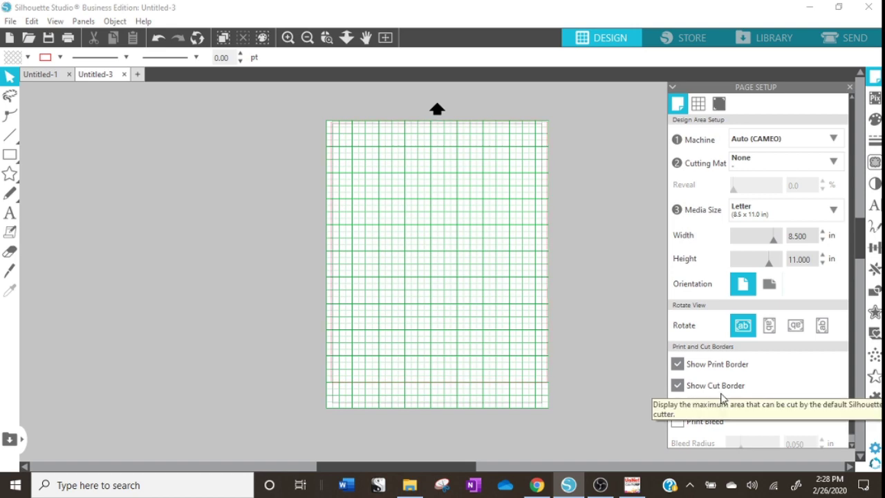
click(697, 105)
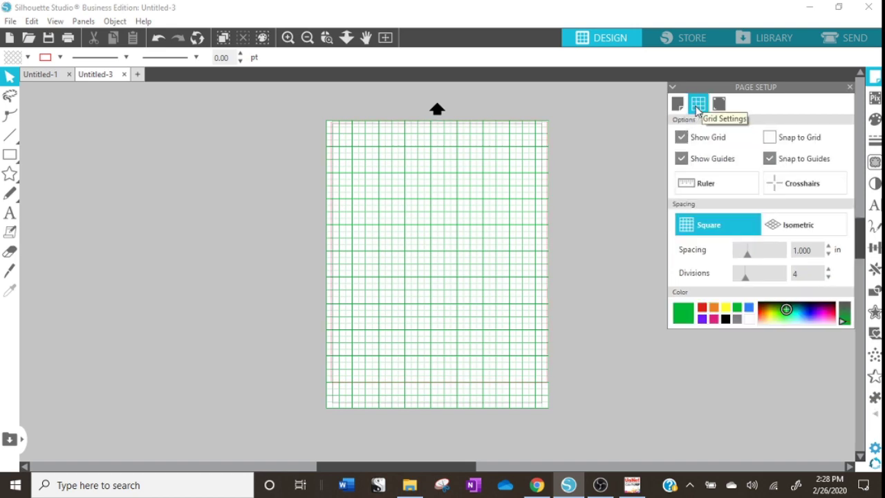
click(683, 137)
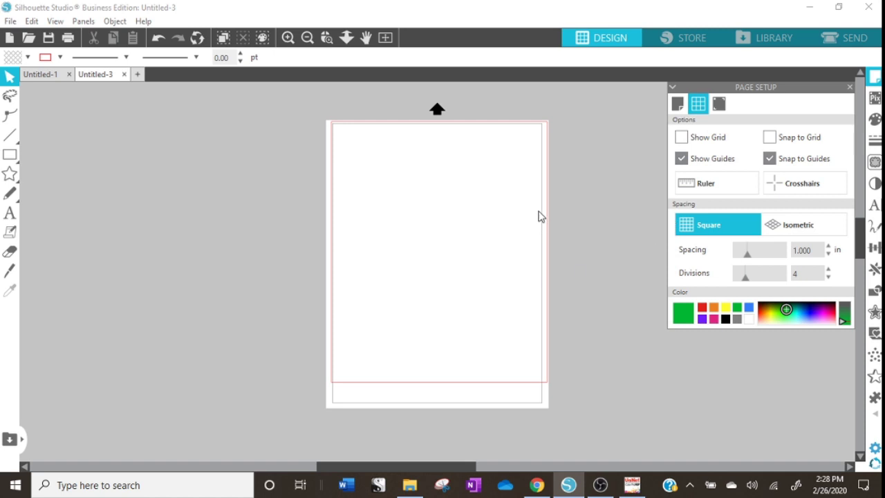
click(678, 105)
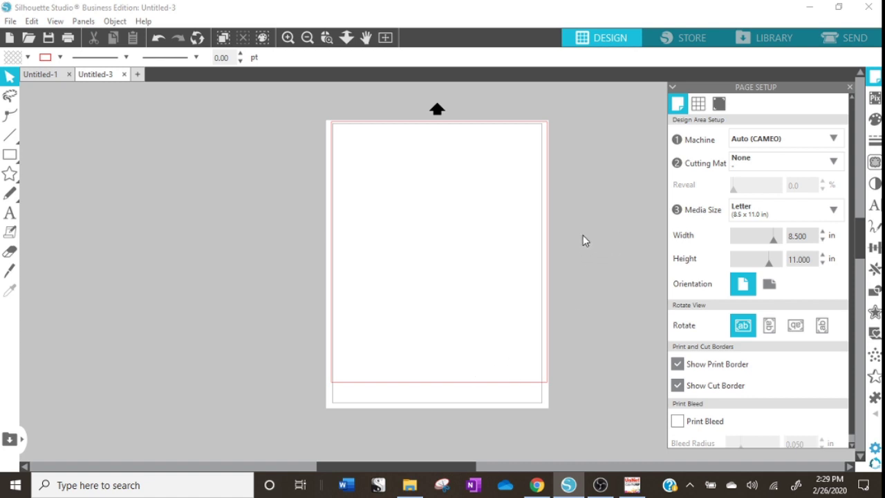
Step: Turn on the registration marks for the page and close the page setup
click(719, 105)
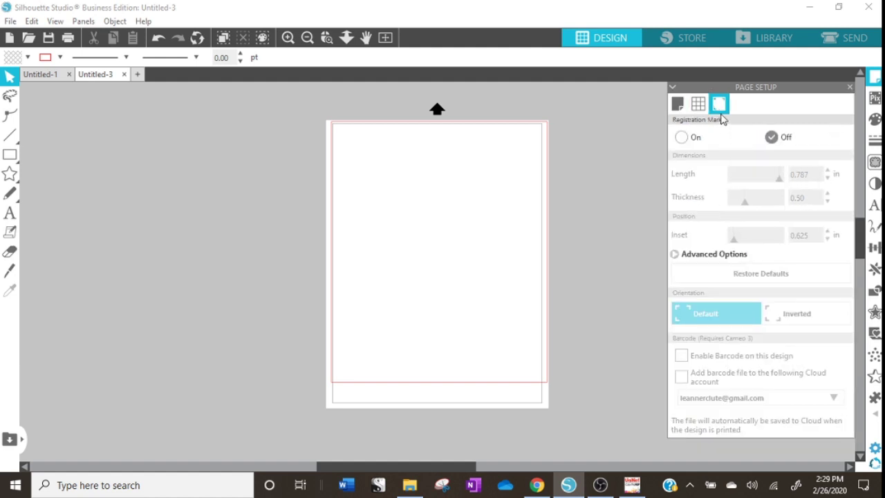
click(687, 137)
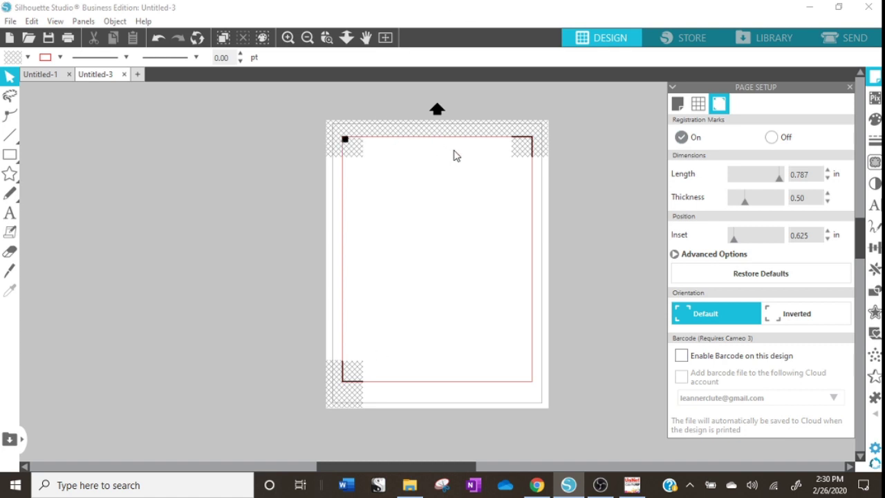
click(850, 87)
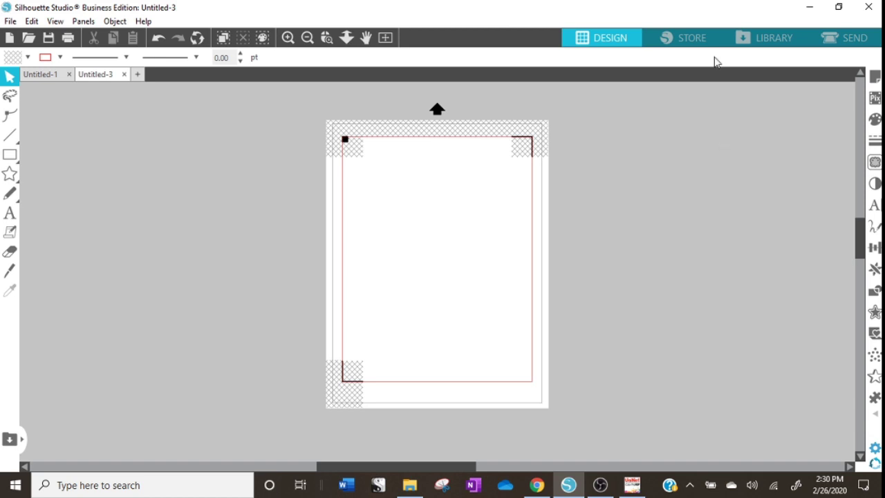
Step: Merge the image GNOME WITH POT O GOLD 2_OLAS into the design and move it slightly up and to the left
click(10, 21)
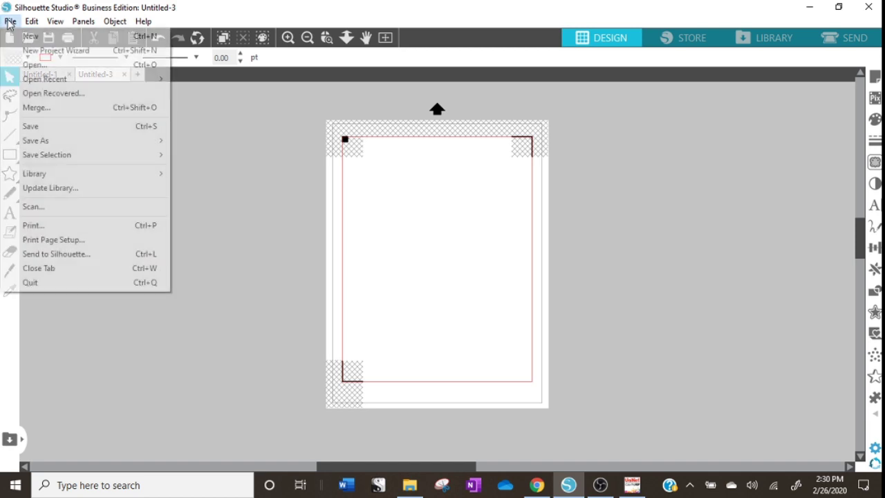
click(38, 108)
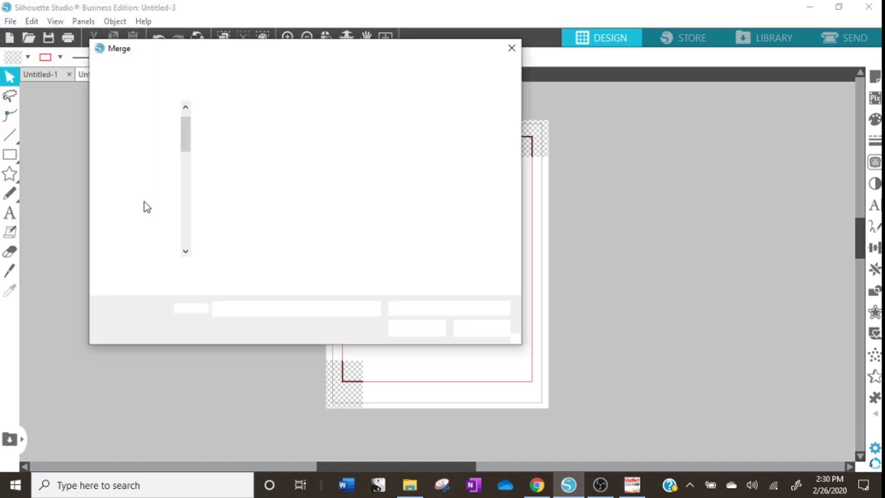
click(235, 148)
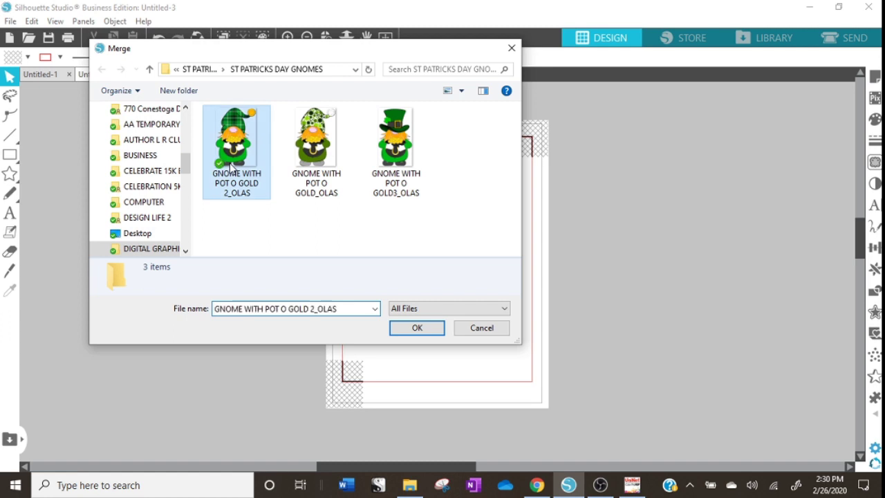
click(416, 329)
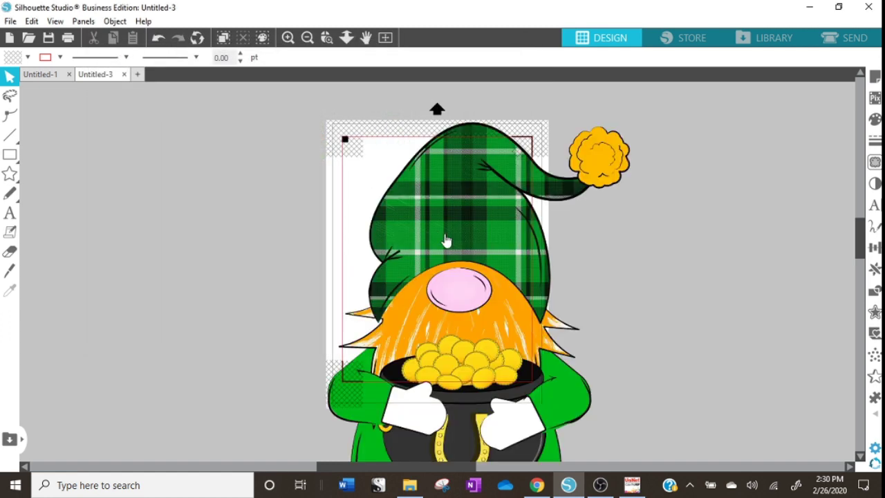
drag(427, 237, 379, 219)
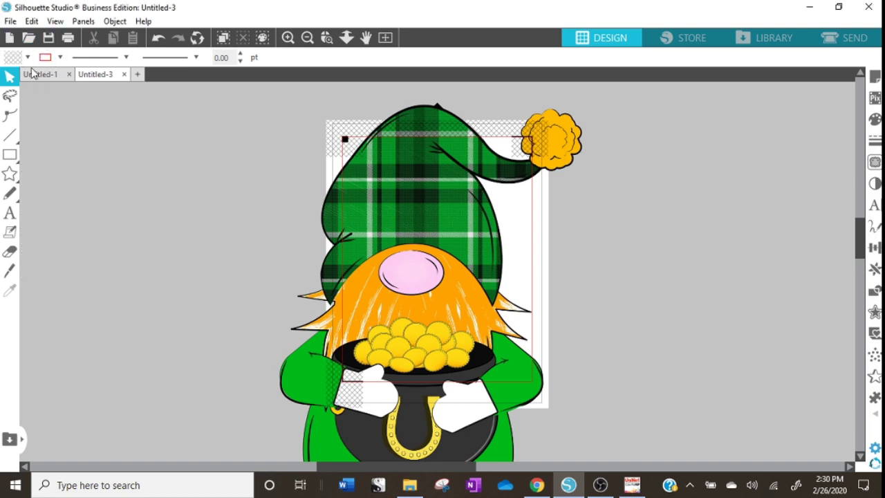
Step: Merge the image GNOME WITH POT O GOLD_OLAS into the design and move it to the right side of the page
click(10, 20)
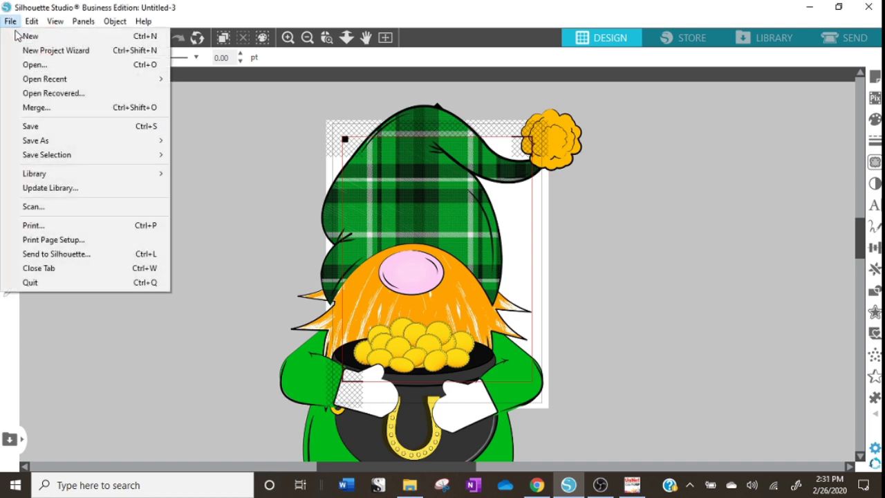
click(40, 108)
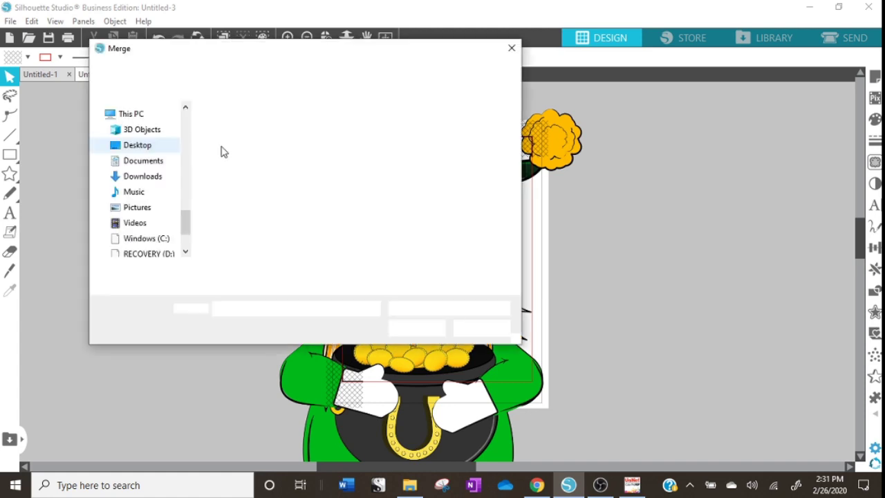
click(315, 142)
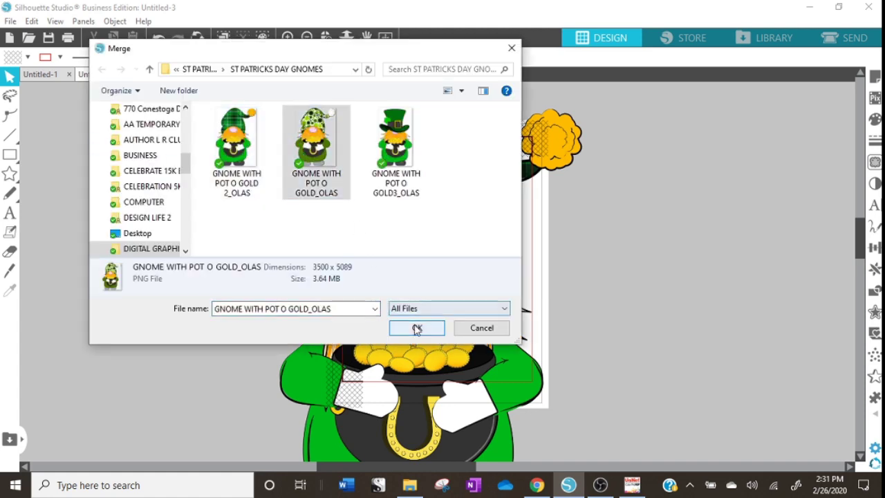
click(417, 327)
drag(454, 296, 641, 308)
Step: Shrink the plaid-hat gnome proportionally to about 4.25 x 6.17 in and place it in the empty area left of the page
drag(452, 290, 332, 291)
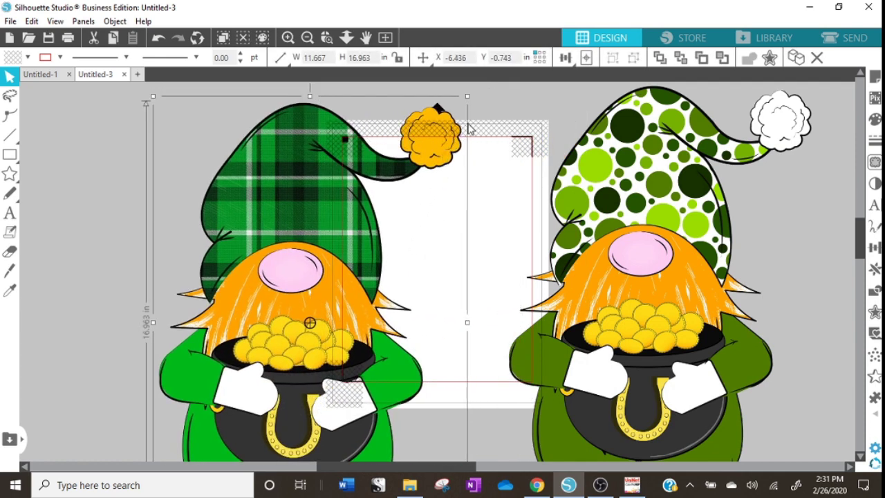
drag(462, 106, 229, 207)
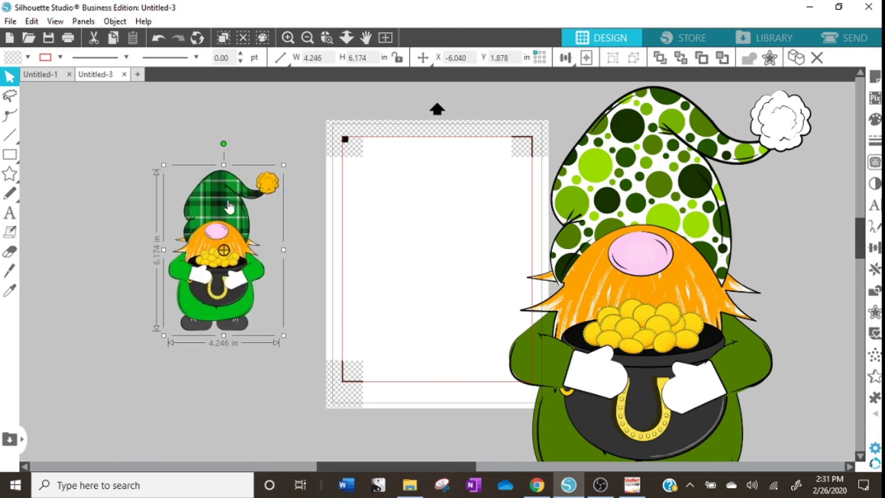
Step: Shrink the polka-dot-hat gnome to about 4.99 x 7.26 in inside the cut border, and move the plaid-hat gnome slightly closer to the page
drag(667, 195, 529, 217)
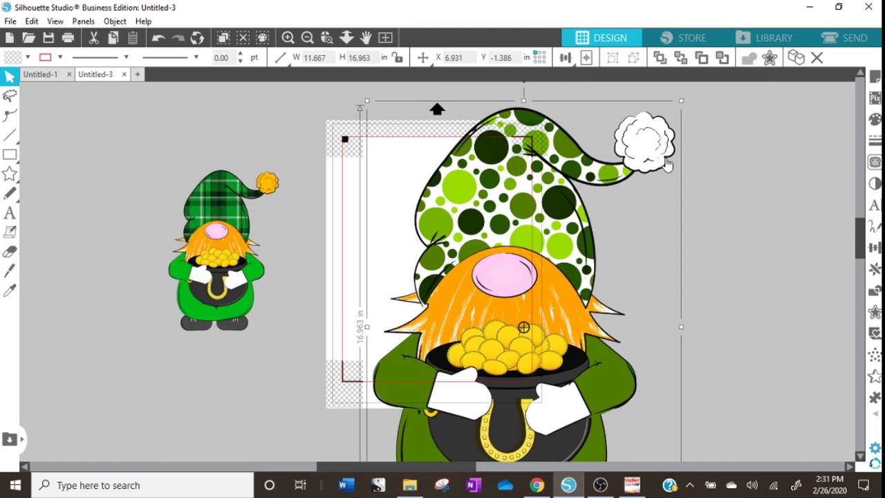
drag(680, 101, 500, 339)
drag(453, 358, 465, 191)
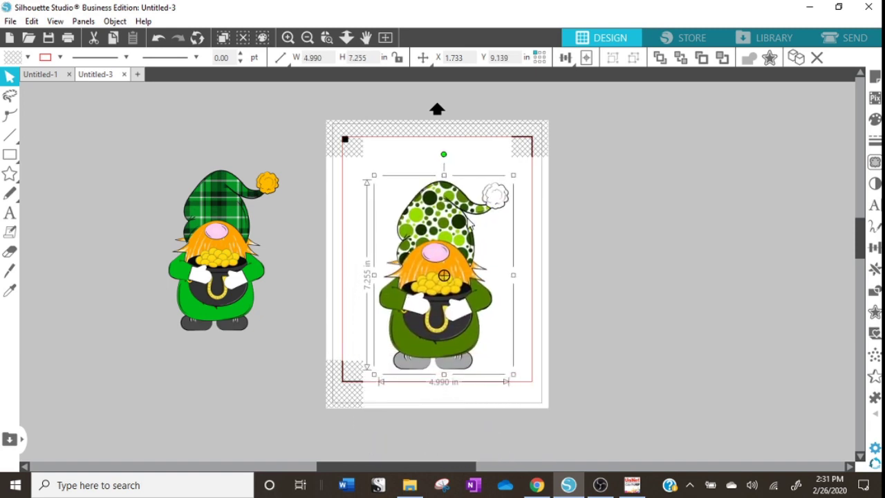
click(240, 274)
drag(240, 275, 262, 277)
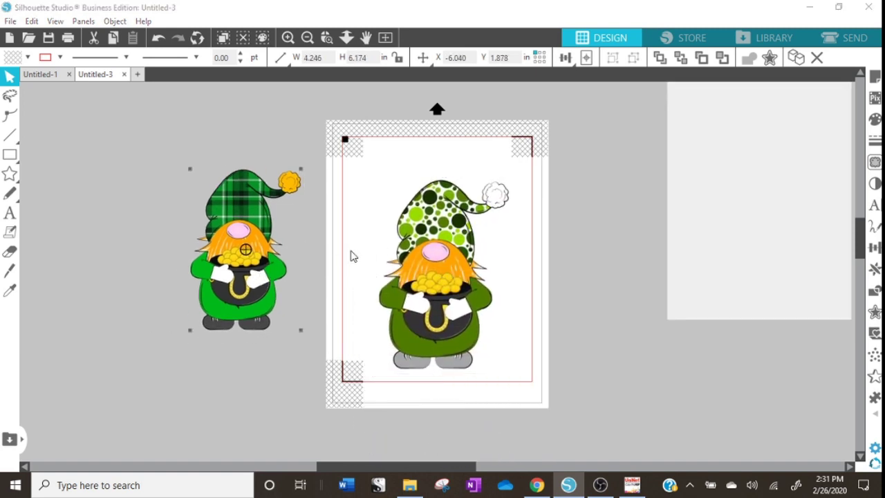
Step: Lock the aspect ratio and set the polka-dot-hat gnome's height to 5 in
double_click(413, 273)
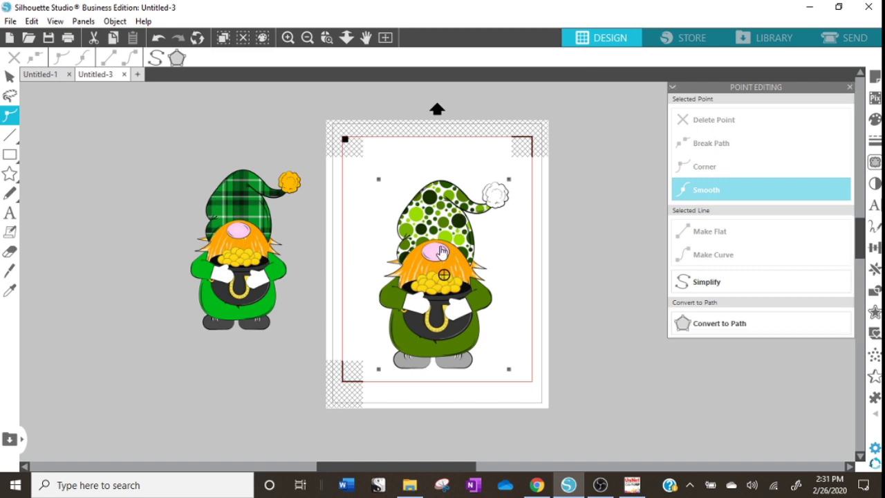
double_click(442, 272)
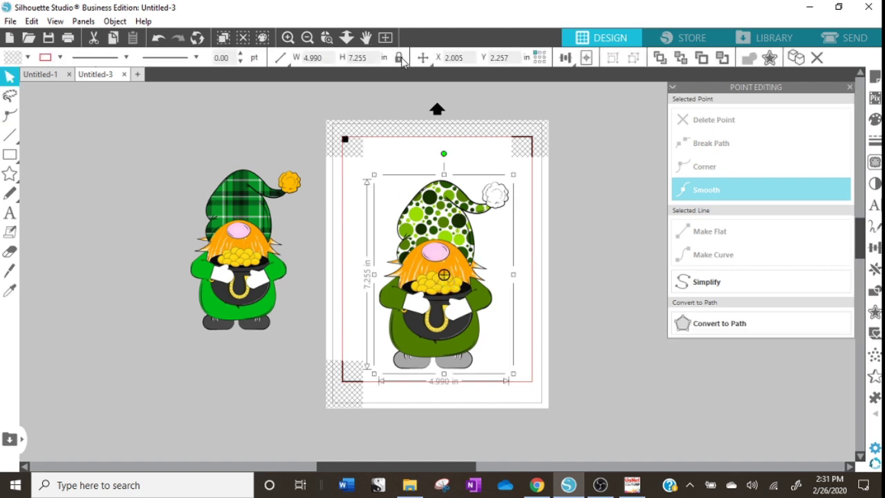
click(363, 57)
text(5)
key(Return)
Step: Set the plaid-hat gnome's height to 5 in with its proportions kept
click(259, 228)
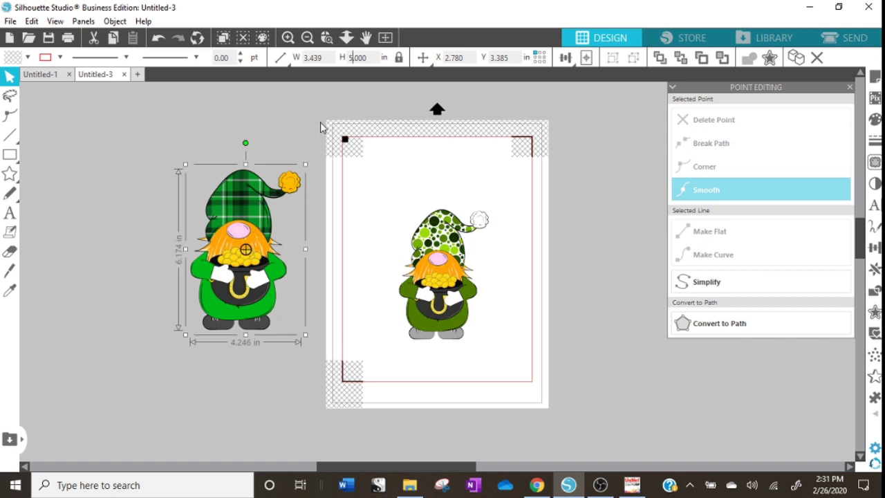
click(356, 58)
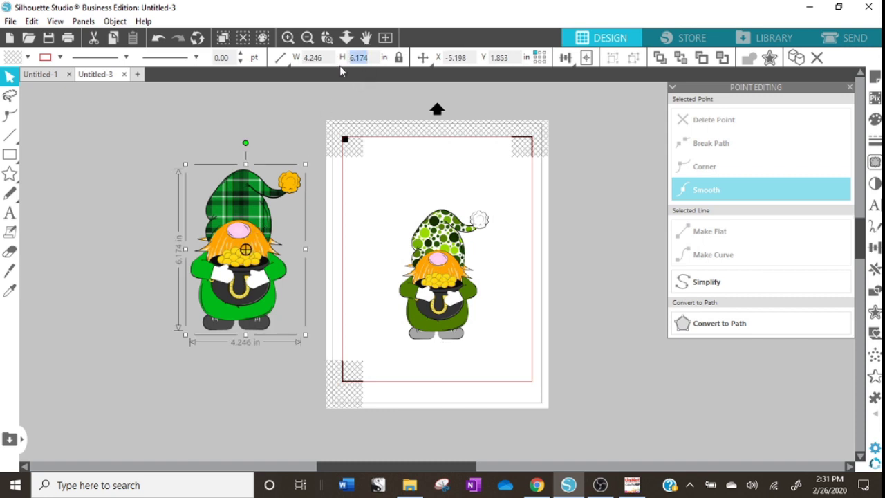
text(5)
key(Return)
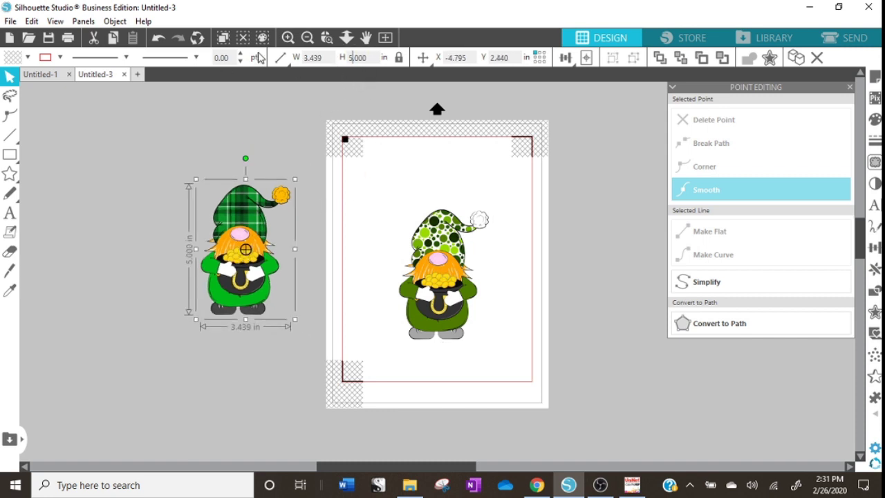
Step: Move the plaid-hat gnome onto the page's left edge and shift the polka-dot-hat gnome up level with it
drag(246, 221, 308, 219)
drag(422, 265, 410, 233)
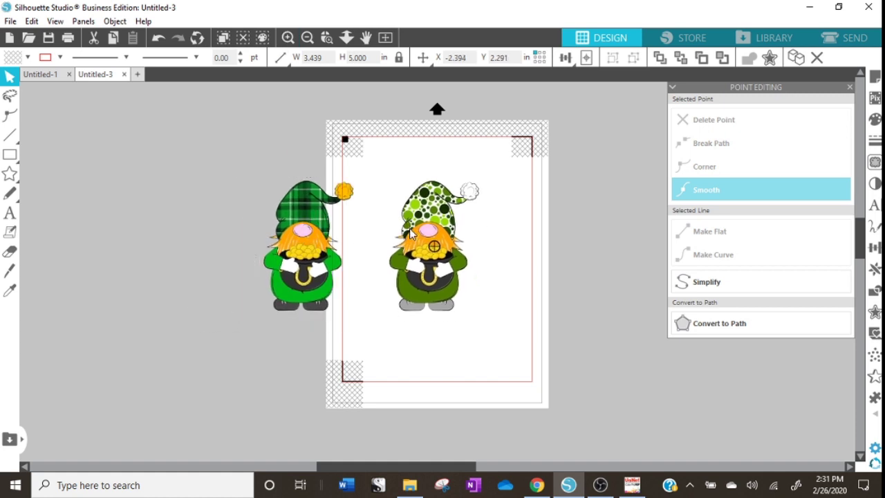
Step: Trace the outer edge of the polka-dot-hat gnome, selecting the whole image as trace area with a threshold of 100%
click(288, 39)
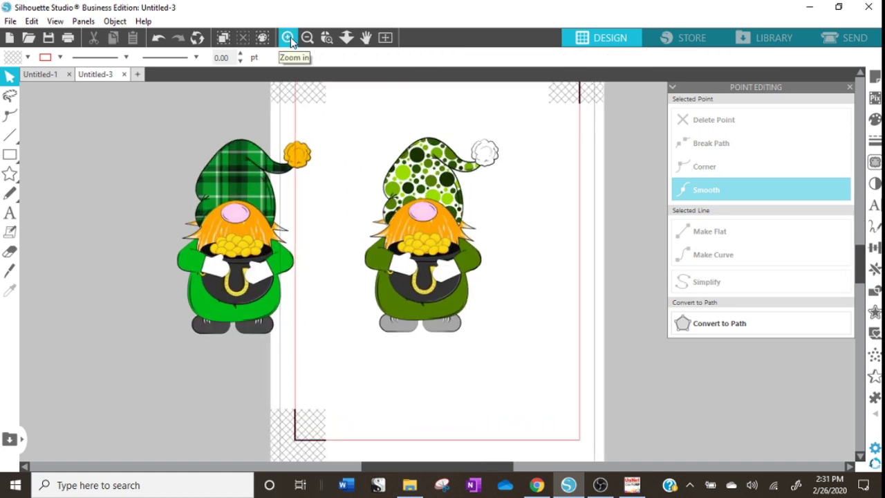
click(289, 39)
drag(427, 219, 425, 247)
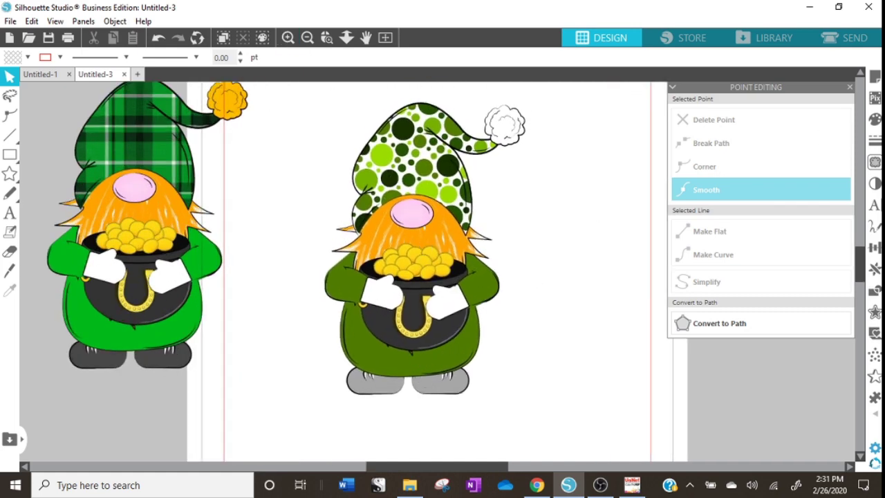
click(849, 87)
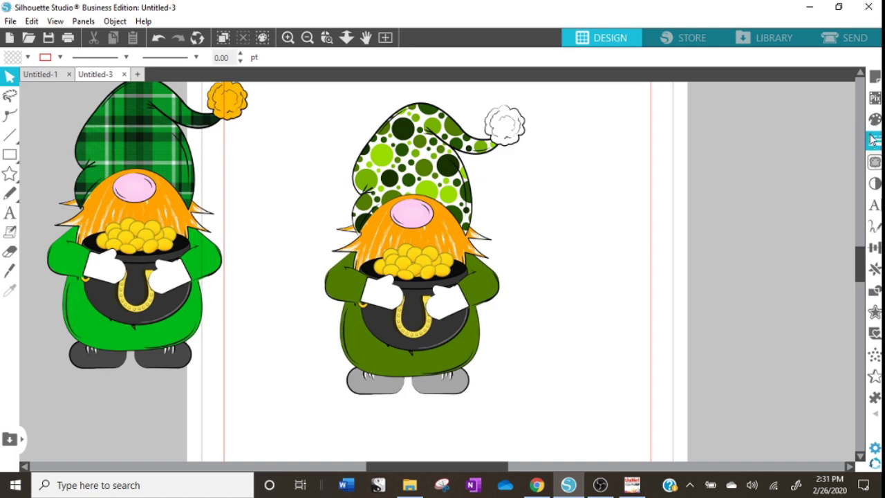
click(874, 162)
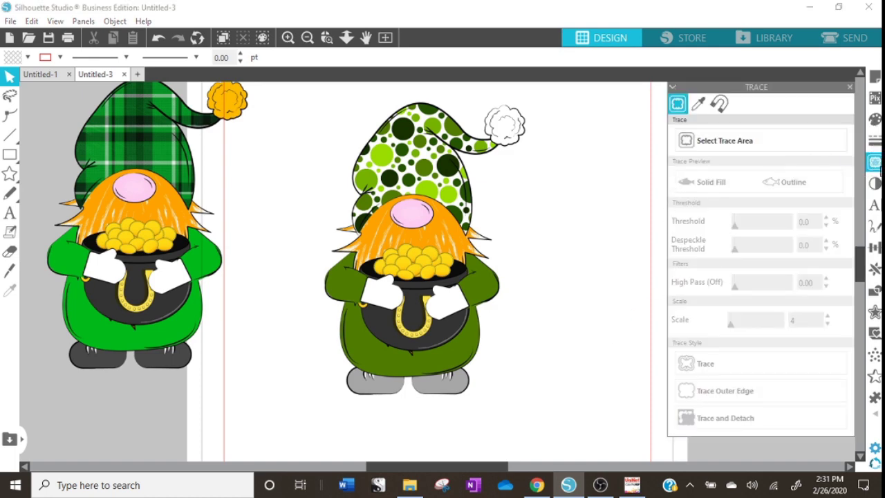
click(731, 147)
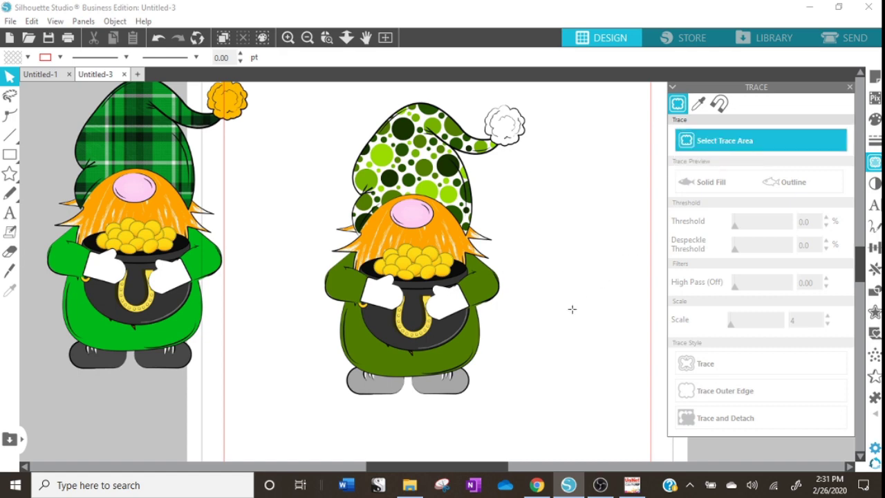
mouse_move(562, 411)
mouse_down()
mouse_move(425, 406)
mouse_move(322, 227)
mouse_move(298, 82)
mouse_up()
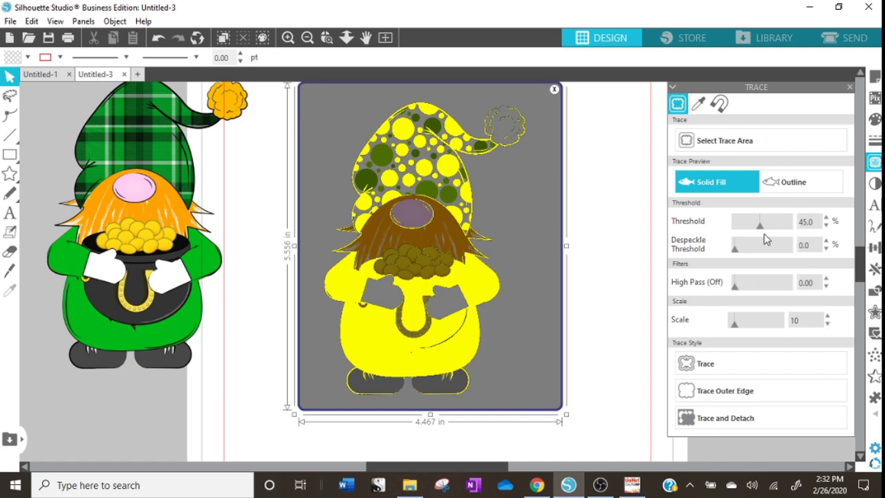
drag(762, 228, 780, 230)
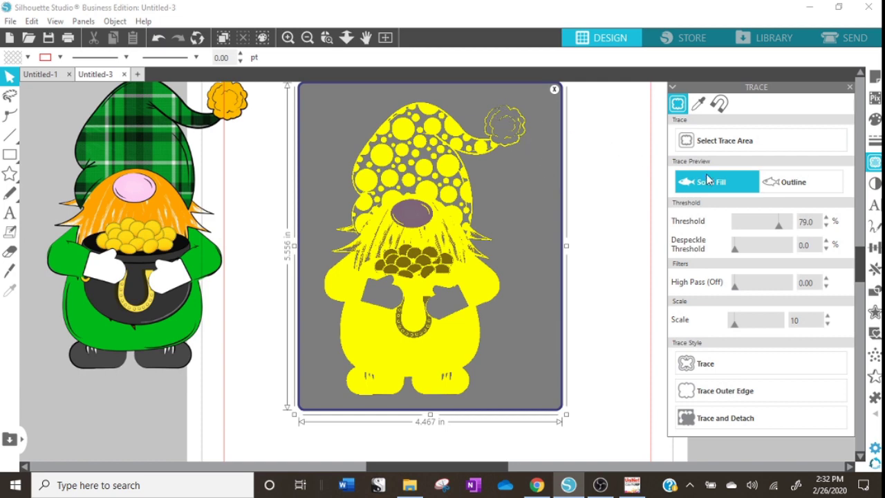
drag(779, 233, 792, 231)
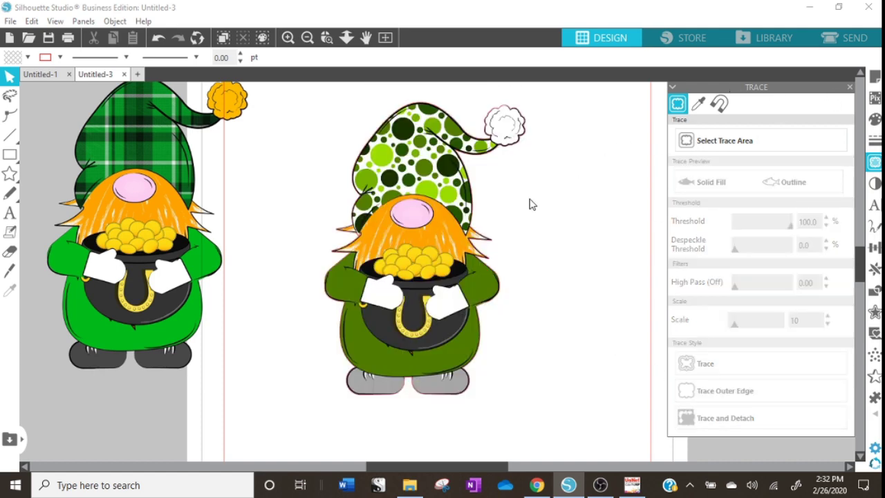
Step: Shift the plaid-hat gnome down roughly level with the polka-dot-hat gnome and trace its outer edge with a threshold of about 93%
click(175, 198)
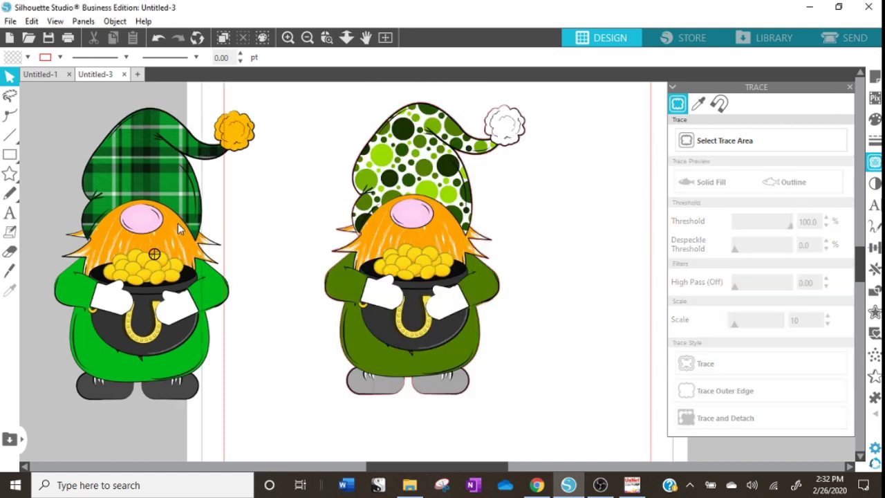
click(373, 399)
drag(432, 467, 372, 466)
click(725, 154)
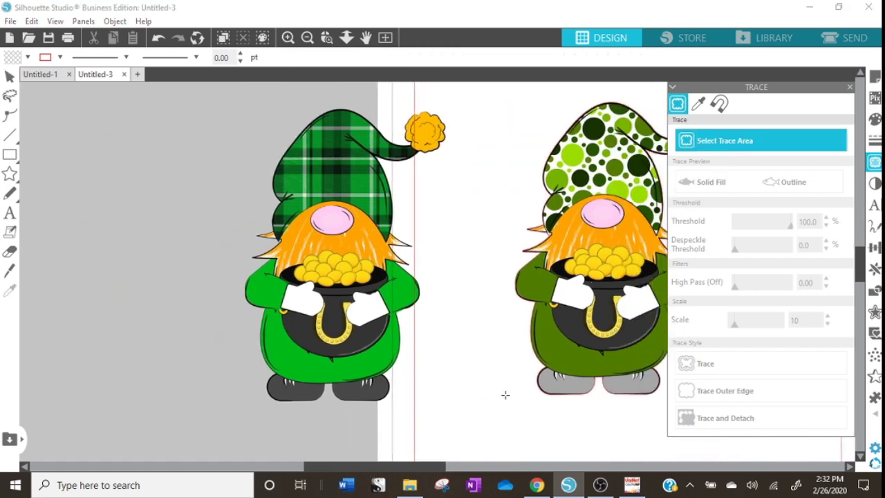
mouse_move(472, 422)
mouse_down()
mouse_move(316, 375)
mouse_move(227, 184)
mouse_move(212, 90)
mouse_up()
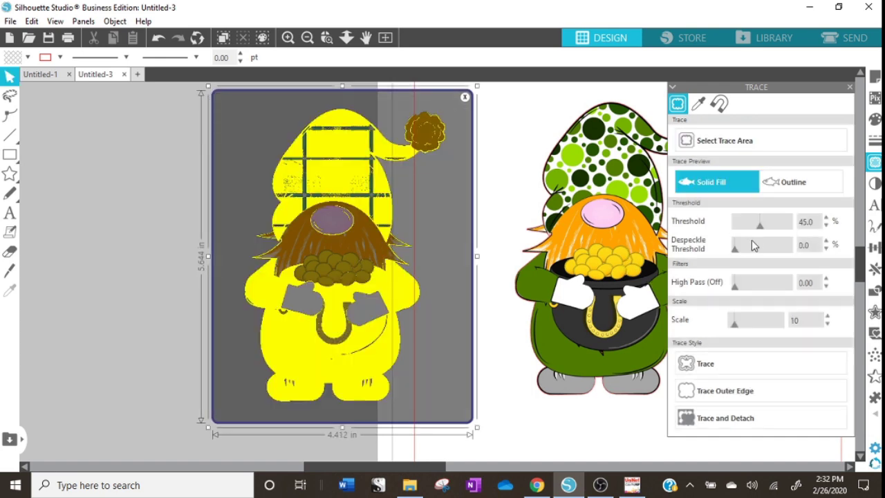
drag(759, 228, 789, 228)
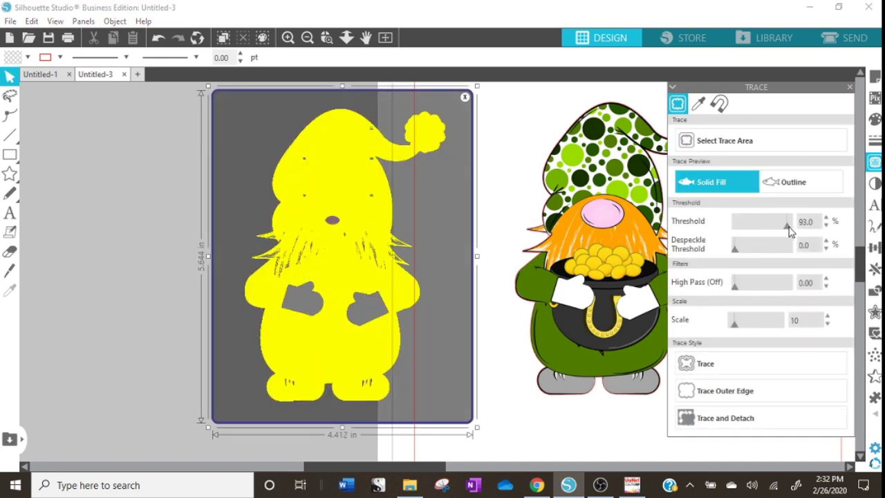
click(700, 393)
click(850, 88)
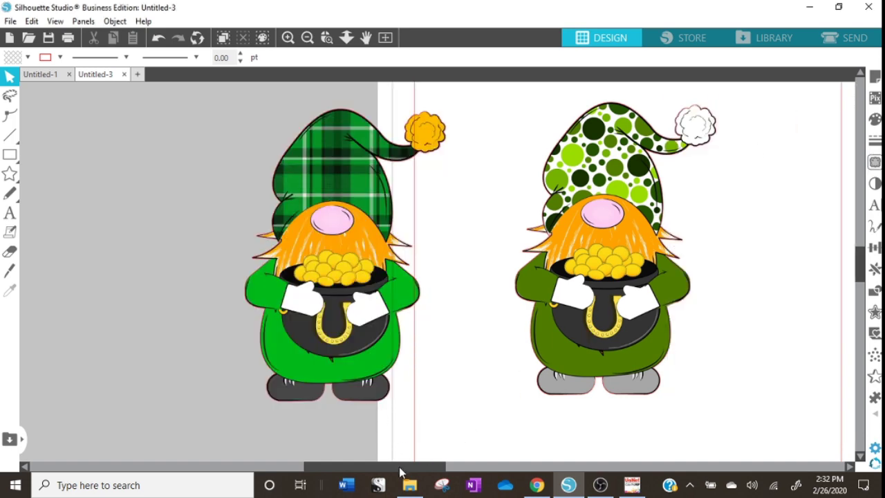
Step: Hide the image layers of the polka-dot-hat and plaid-hat gnomes, leaving only their traced outlines on display
drag(400, 470, 448, 470)
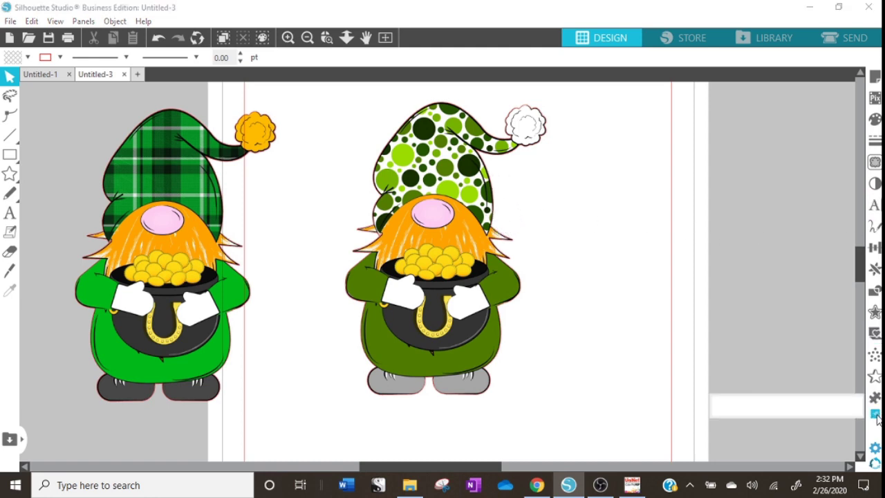
mouse_move(875, 398)
click(786, 408)
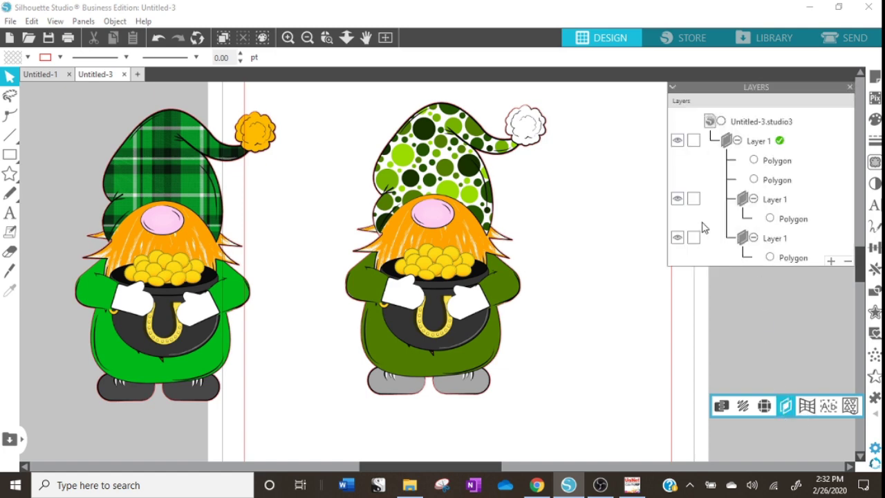
click(446, 252)
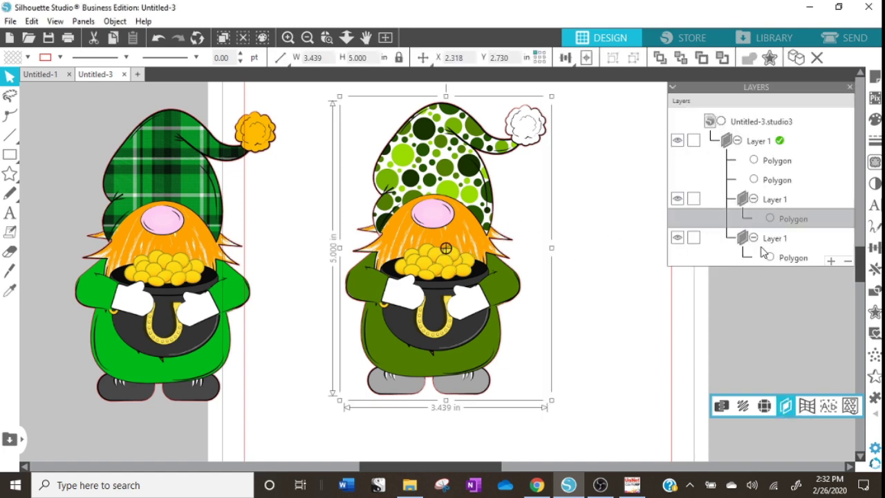
click(678, 200)
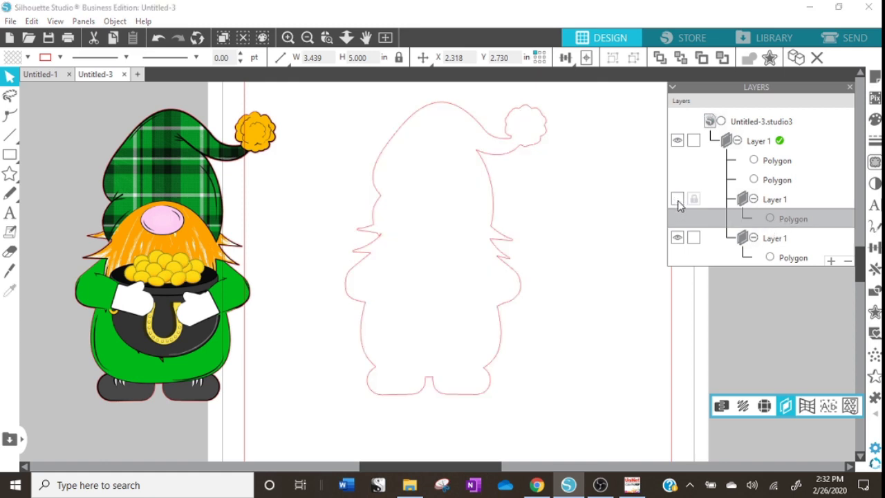
click(190, 299)
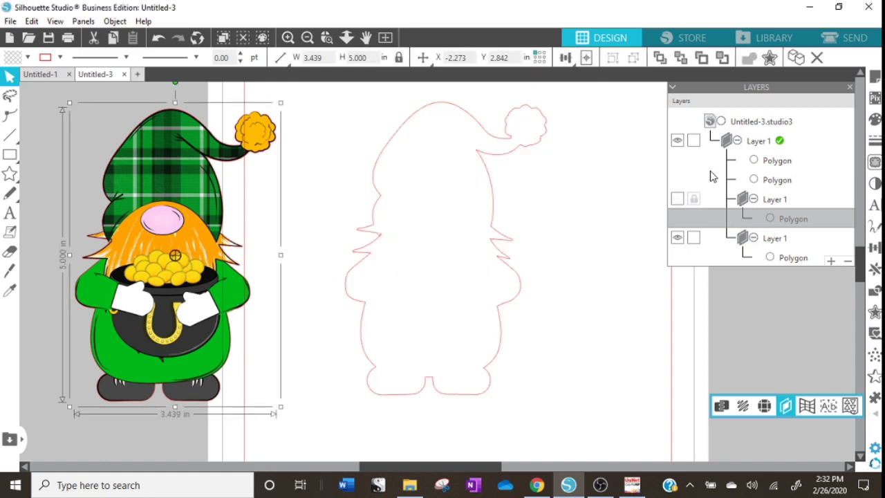
click(677, 238)
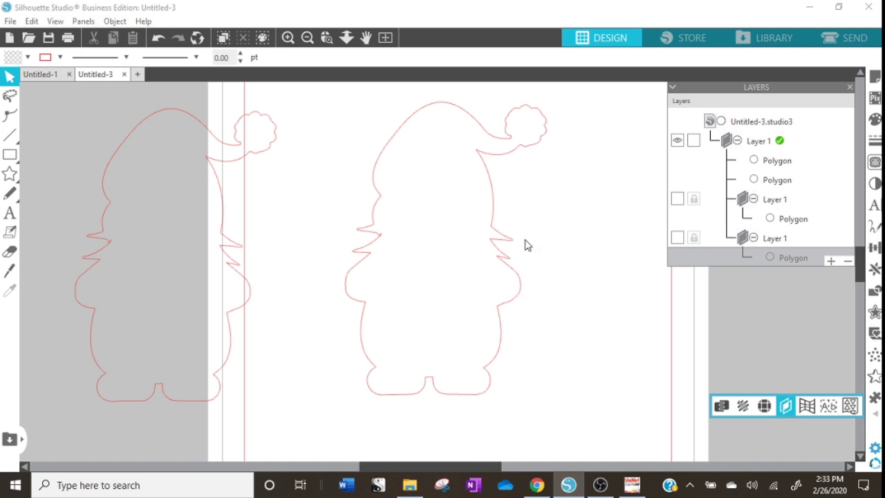
Step: Add a rounded-corner offset of 0.125 in around each of the two traced gnome outlines
click(514, 310)
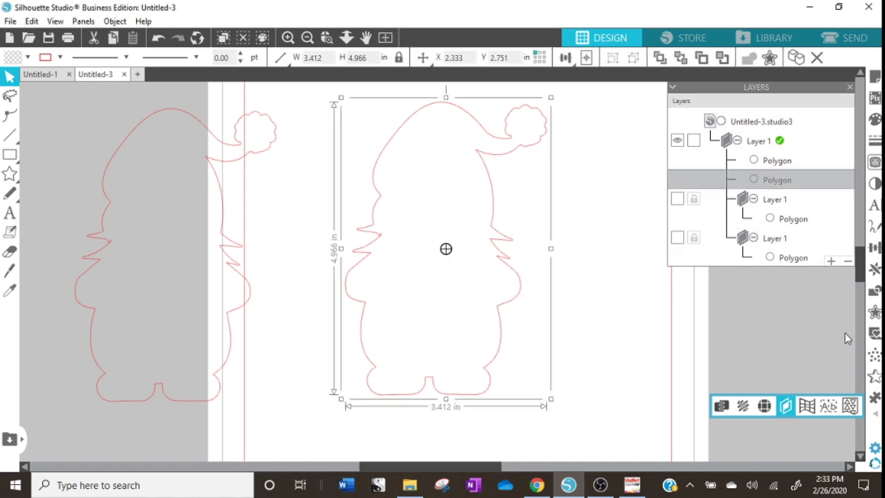
click(874, 312)
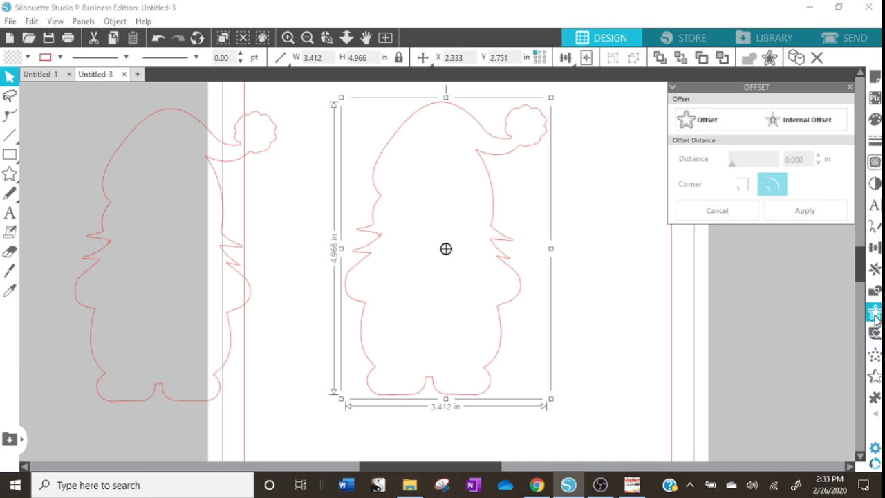
click(714, 123)
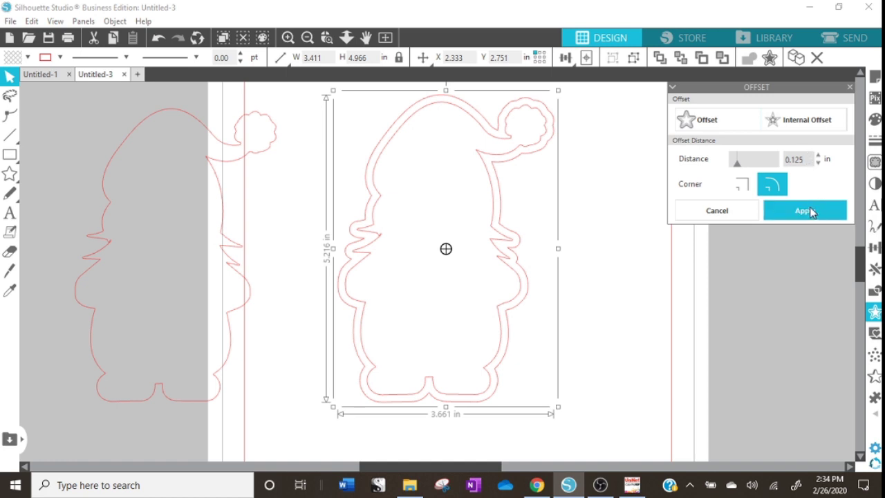
click(253, 305)
click(701, 121)
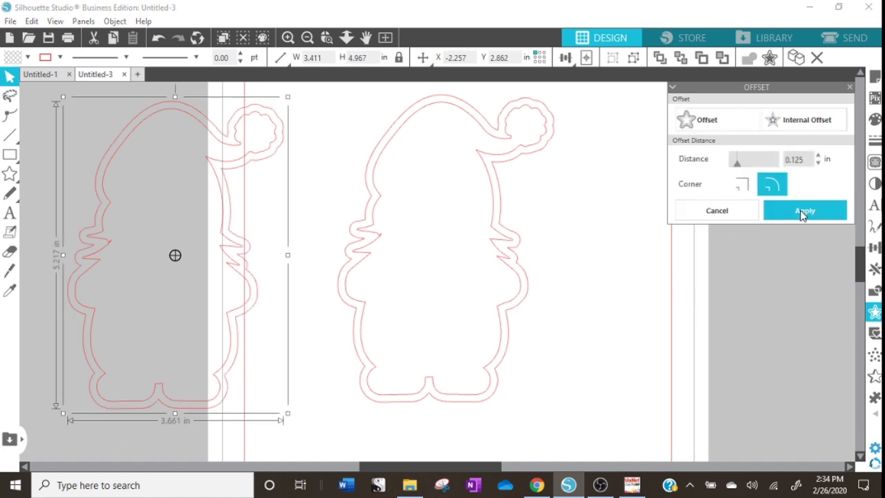
click(849, 87)
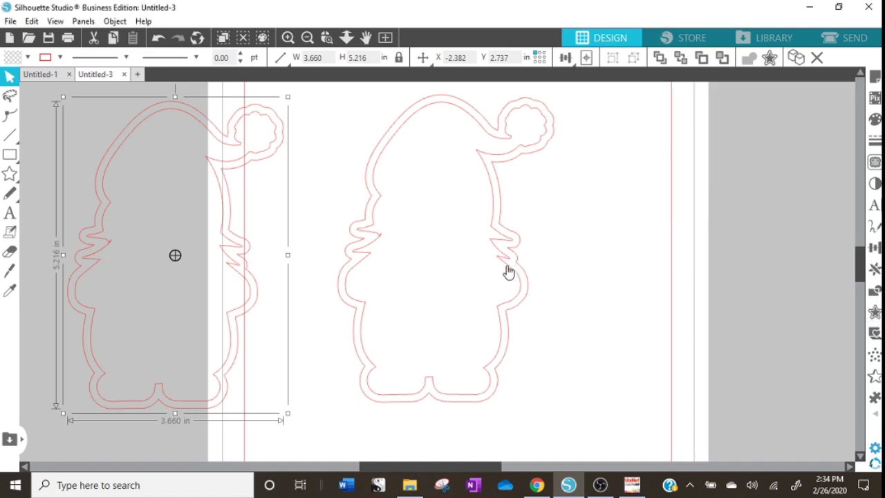
Step: Pull the inner traced outlines of both gnomes out of their offsets and delete them
drag(512, 275, 828, 256)
click(435, 272)
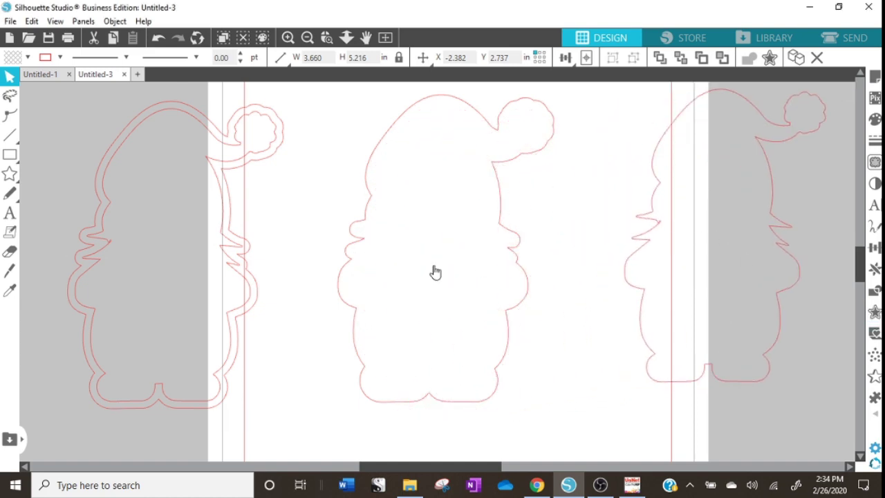
click(271, 312)
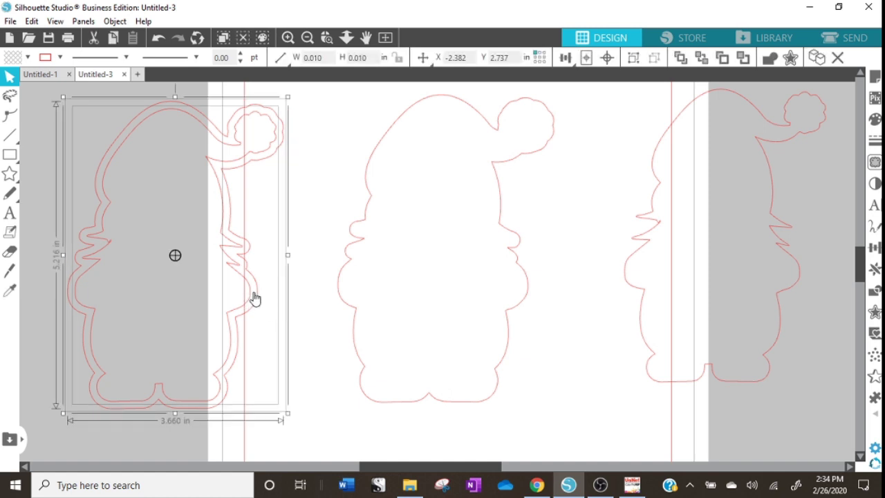
click(298, 276)
drag(245, 290, 776, 264)
click(702, 320)
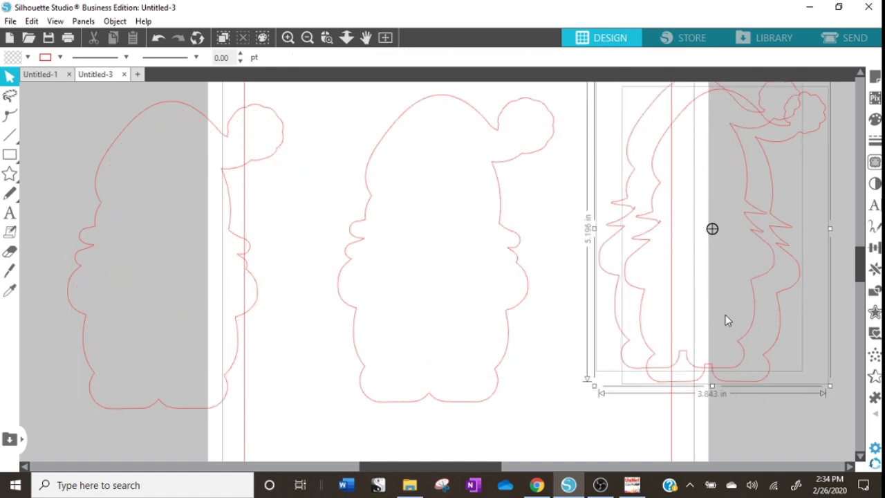
right_click(742, 315)
click(789, 226)
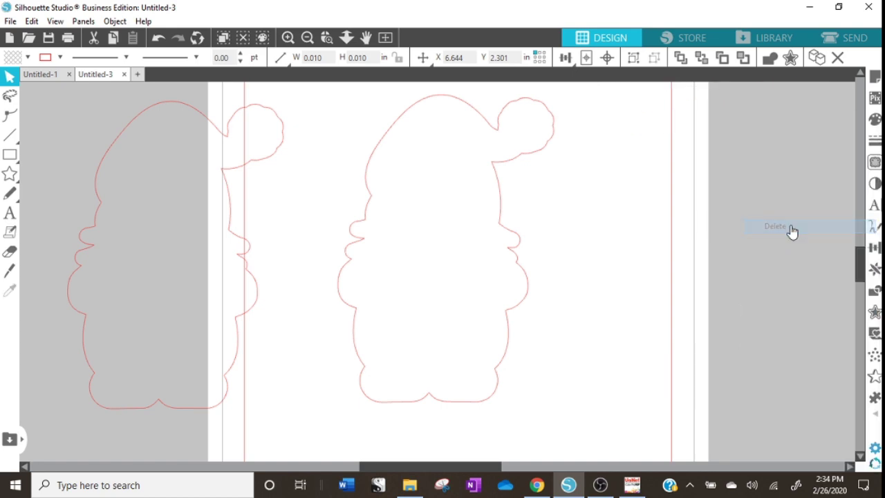
Step: Show the image layers of both gnomes again inside their offset cut lines
mouse_move(874, 400)
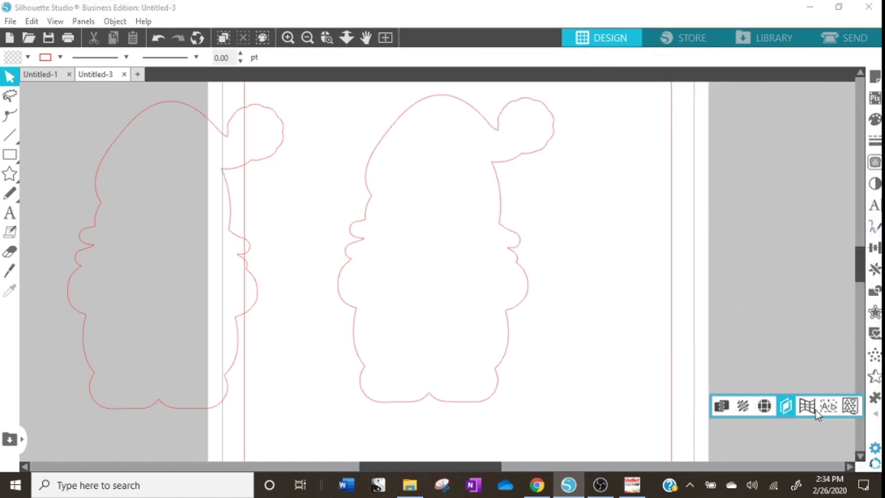
click(786, 406)
click(677, 198)
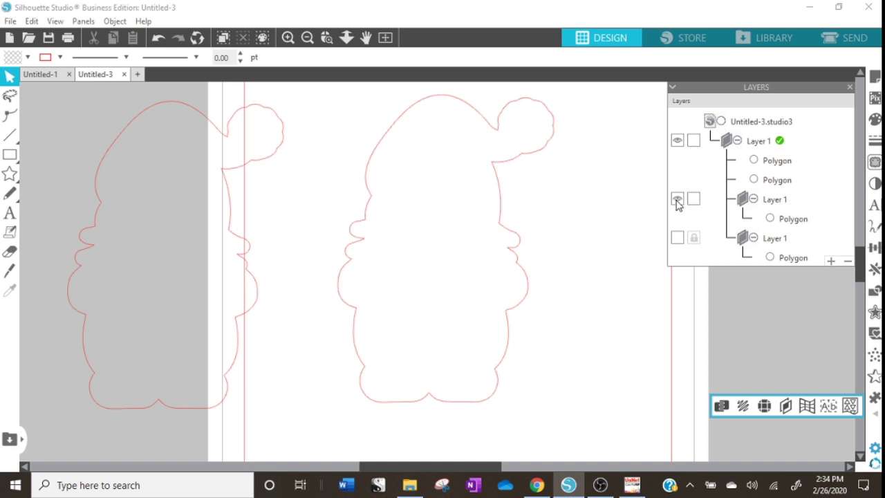
click(678, 239)
click(610, 194)
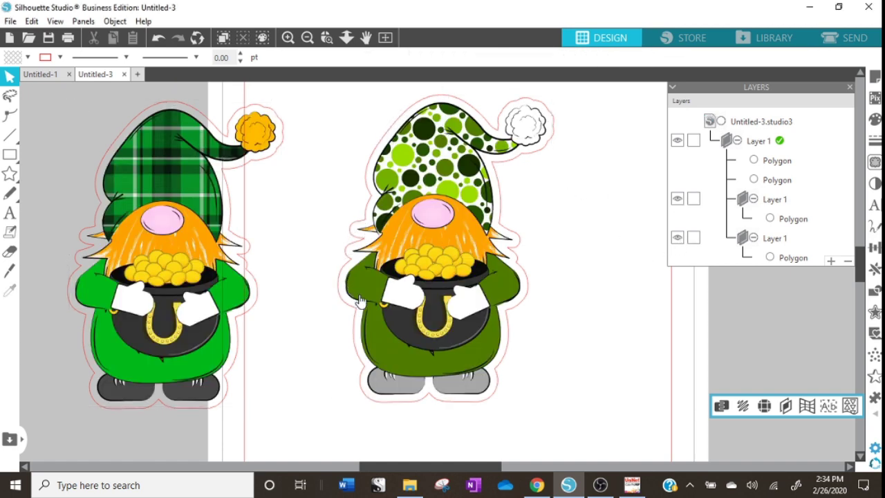
Step: Move the polka-dot-hat gnome toward the page's right side and the plaid-hat gnome to its upper left, each with its cut line
click(307, 37)
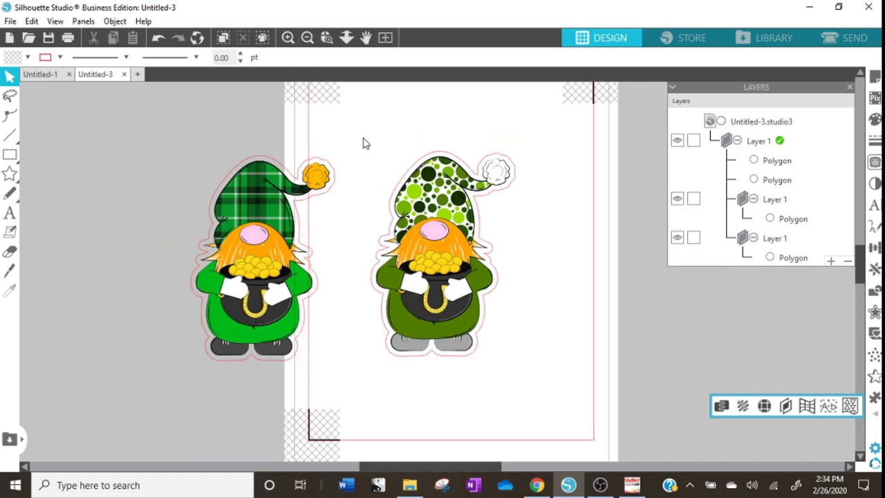
click(325, 38)
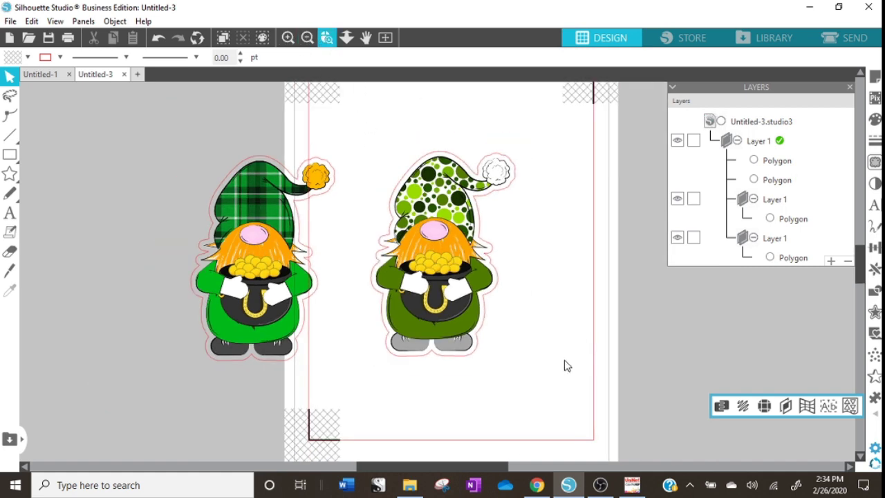
drag(571, 379, 434, 377)
click(381, 204)
scroll(443, 268, up, 1)
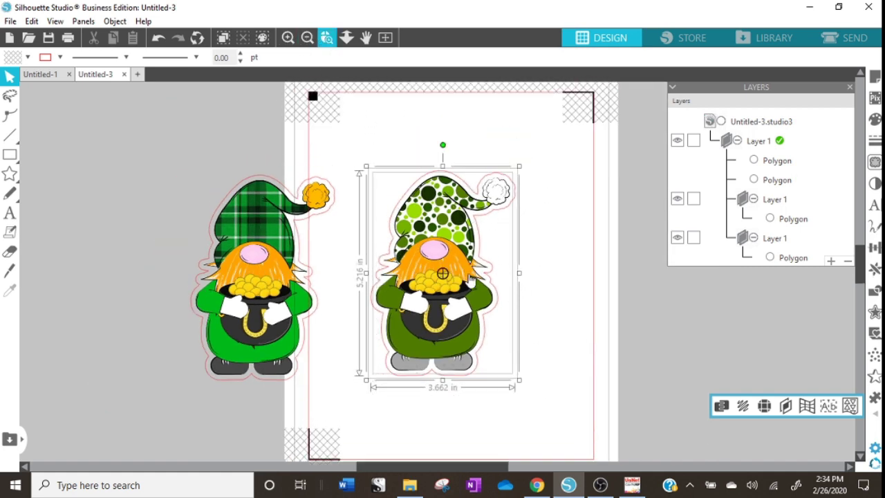
drag(453, 273, 507, 256)
click(298, 297)
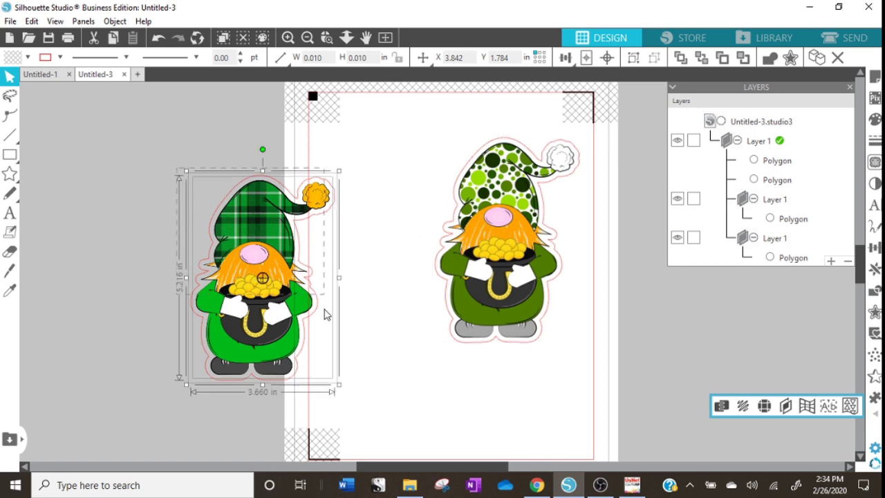
drag(261, 339, 387, 278)
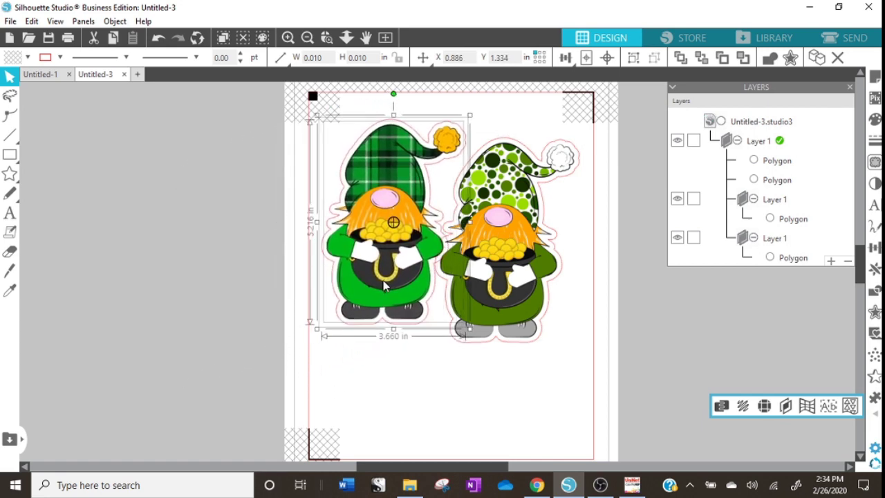
Step: Move the polka-dot-hat gnome and its cut line to the page's lower right within the registration marks, and close the layer list
drag(563, 366, 534, 346)
drag(519, 279, 523, 356)
scroll(525, 261, down, 2)
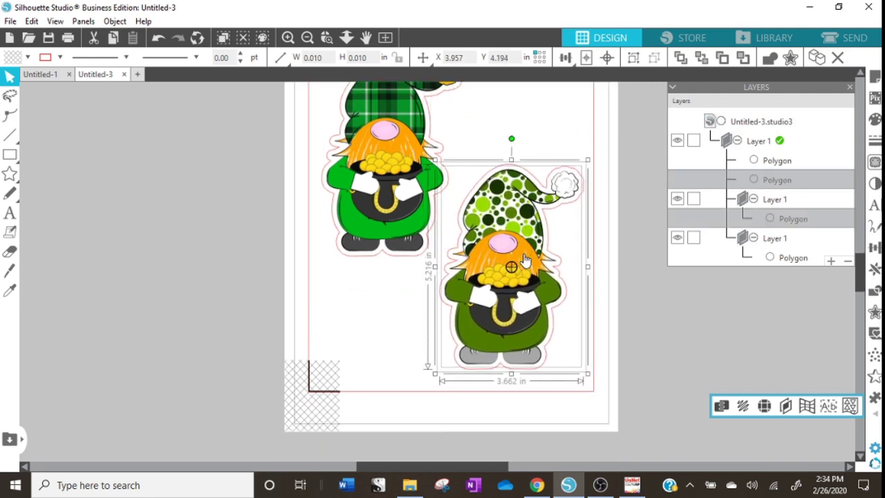
click(263, 228)
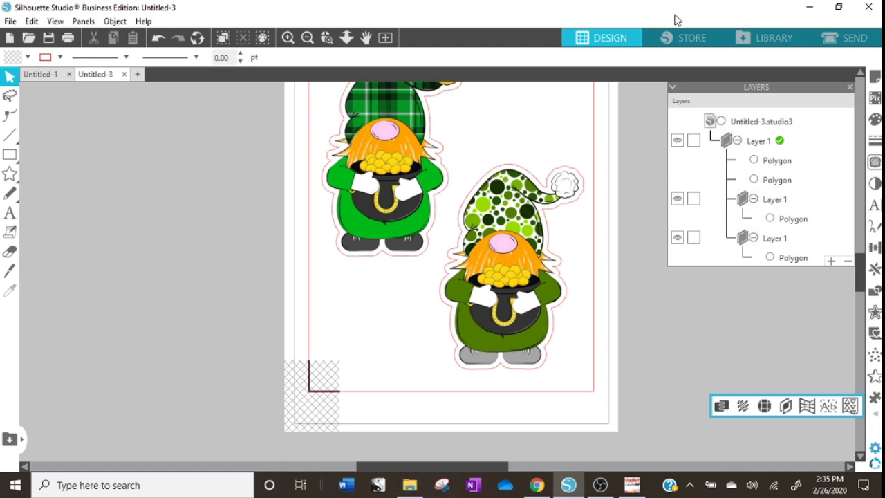
click(850, 88)
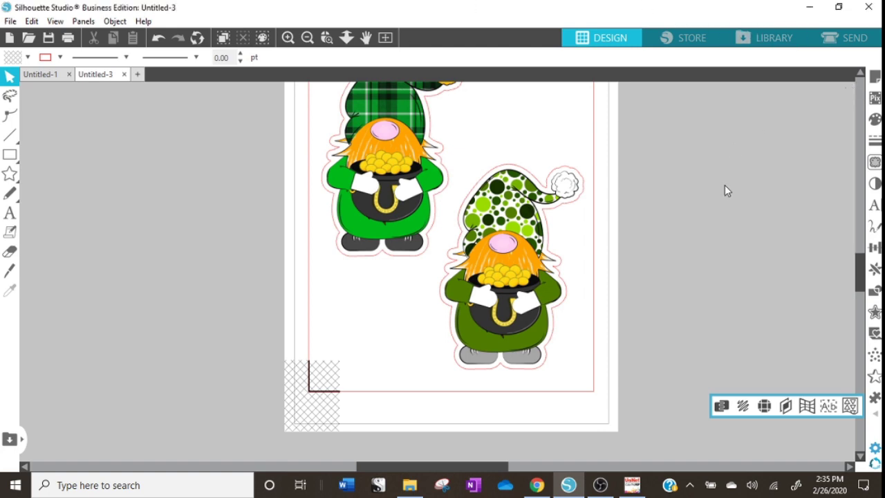
scroll(657, 185, up, 2)
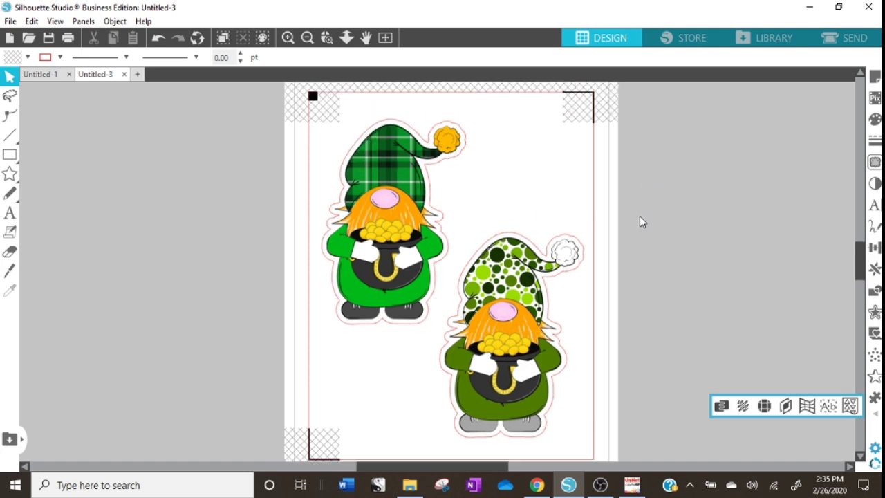
scroll(546, 259, up, 2)
Step: Set the line colour of the offset cut lines around both gnomes to none
click(347, 165)
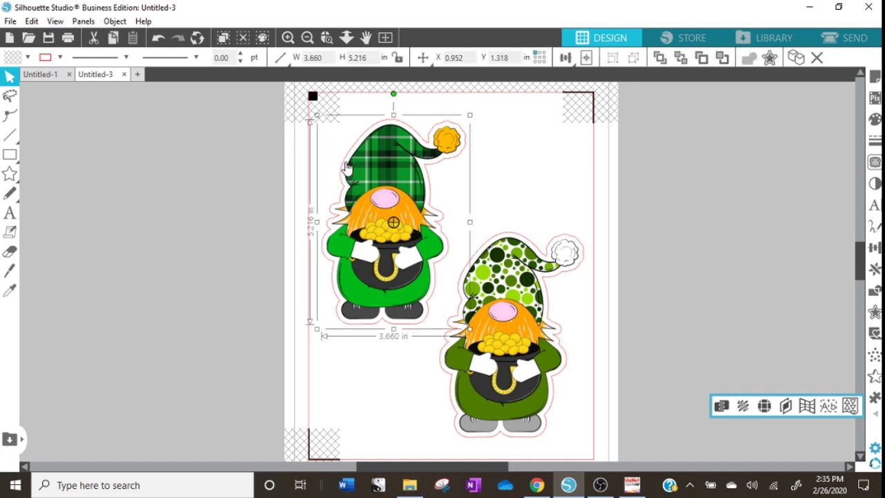
click(60, 57)
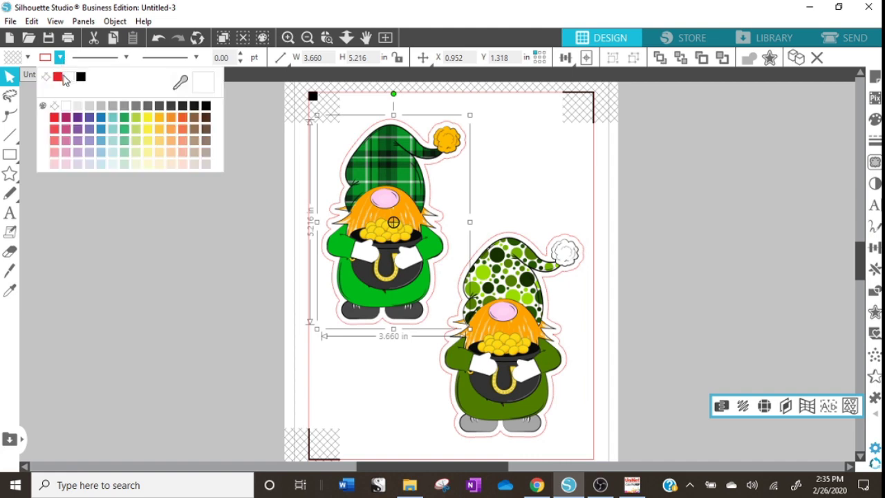
click(46, 78)
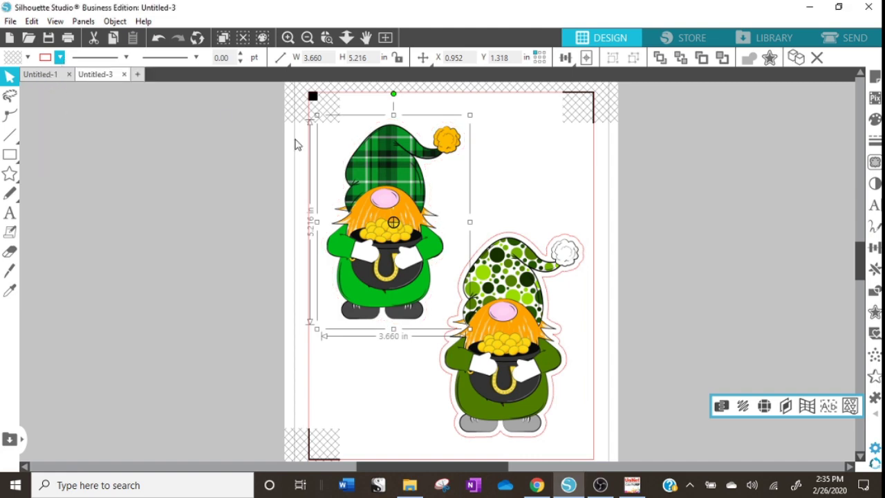
click(518, 238)
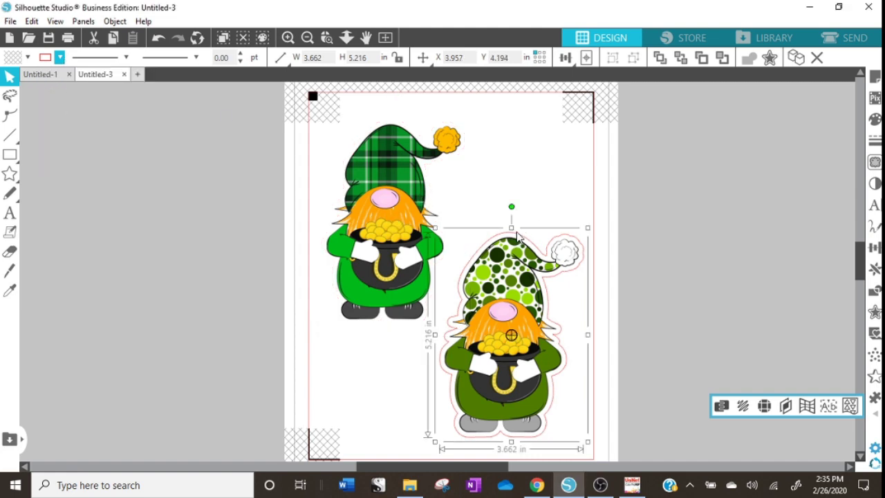
click(60, 58)
click(43, 79)
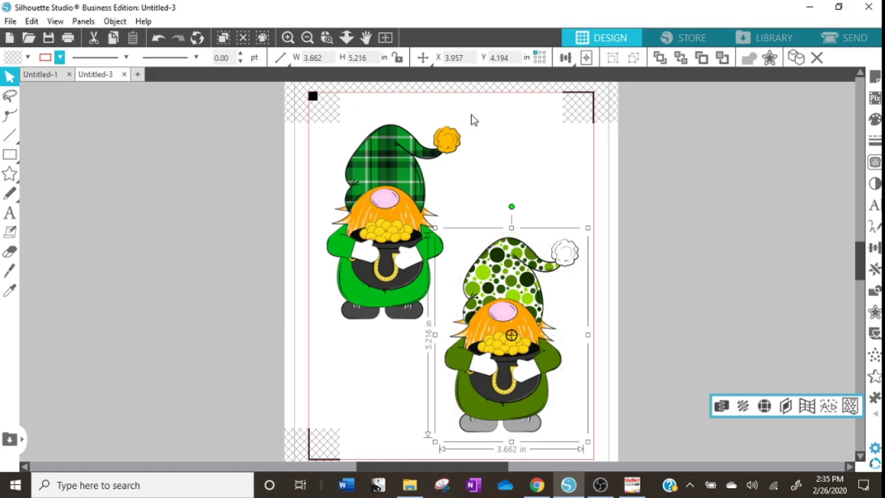
click(156, 226)
Step: Set up saving the page to the Downloads folder as Portable Document Format, and cancel the save
click(12, 22)
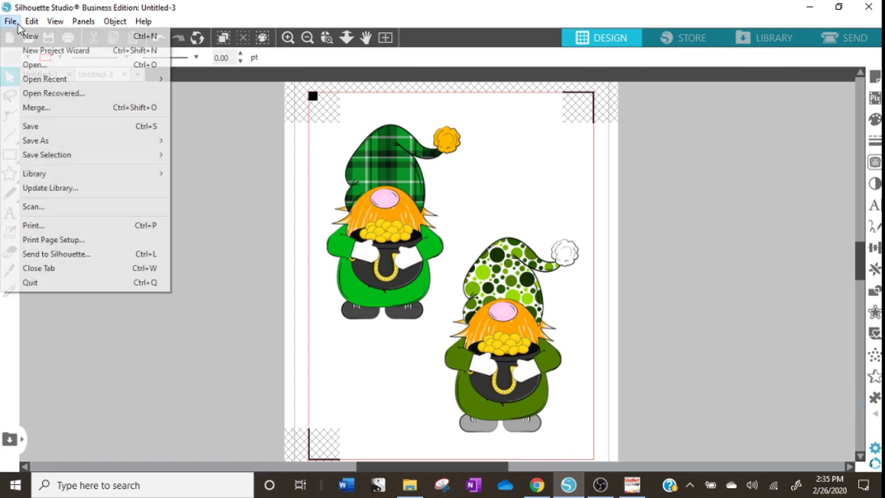
mouse_move(71, 144)
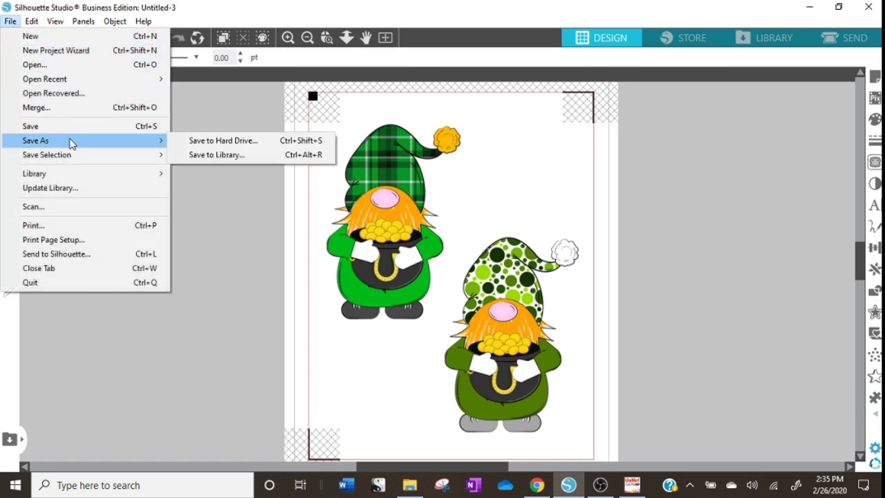
click(205, 141)
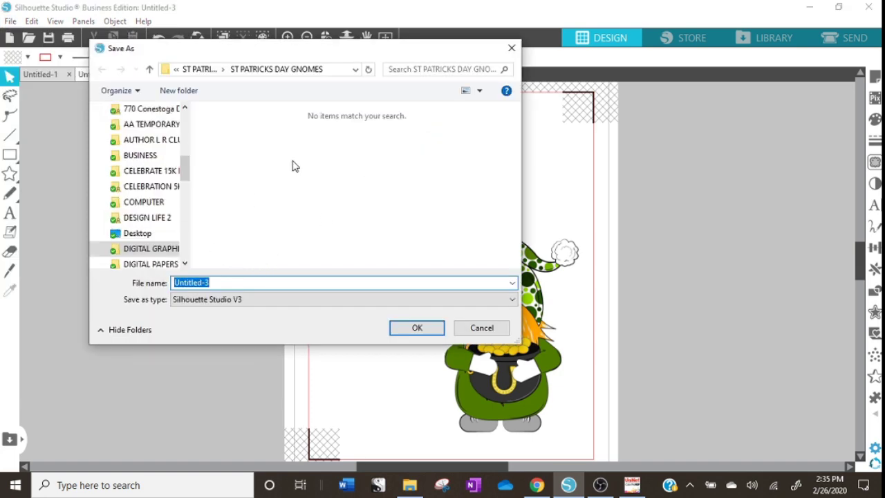
drag(185, 172, 184, 258)
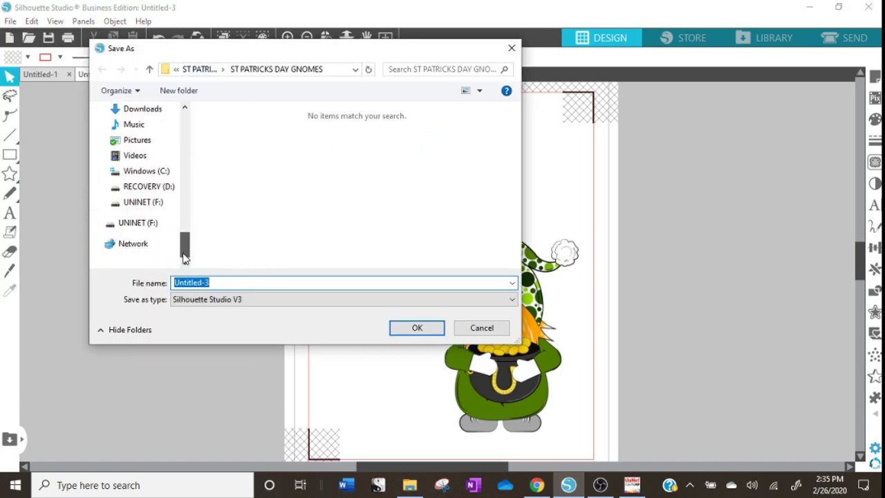
click(151, 111)
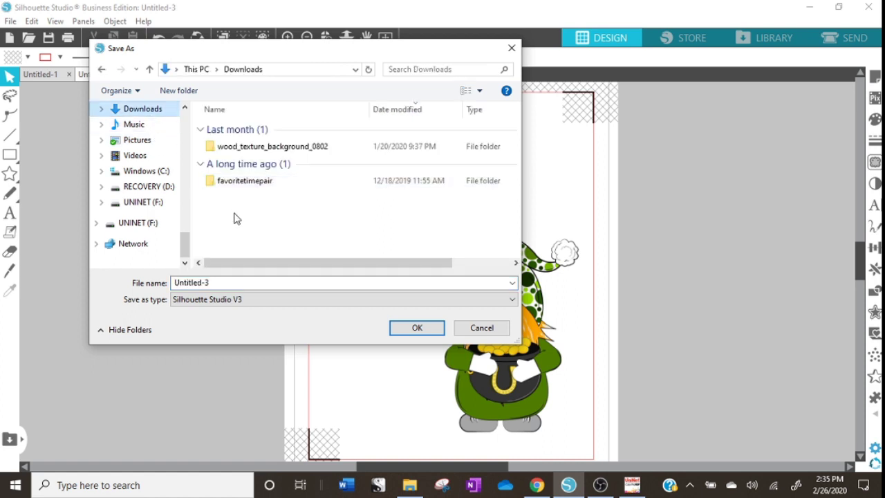
click(216, 299)
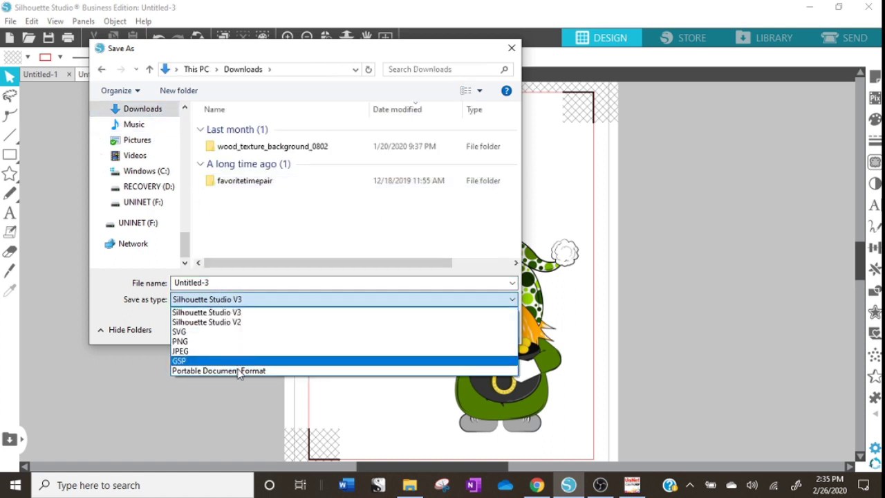
click(244, 371)
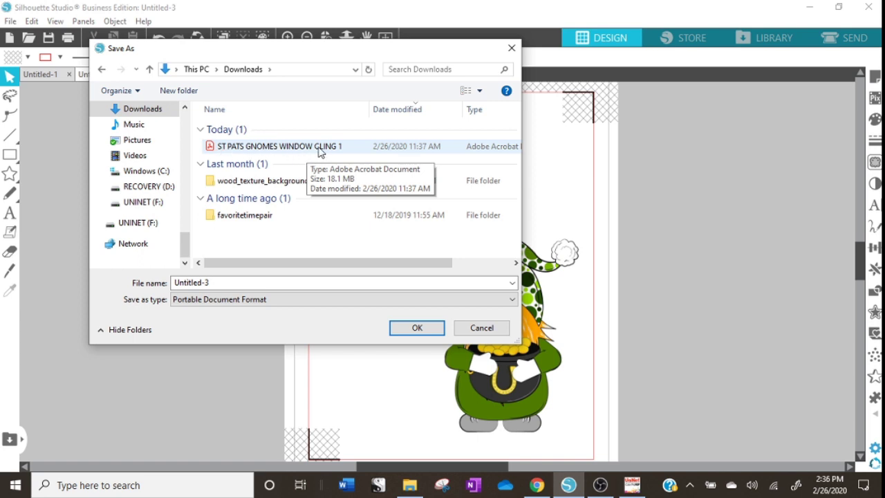
click(484, 329)
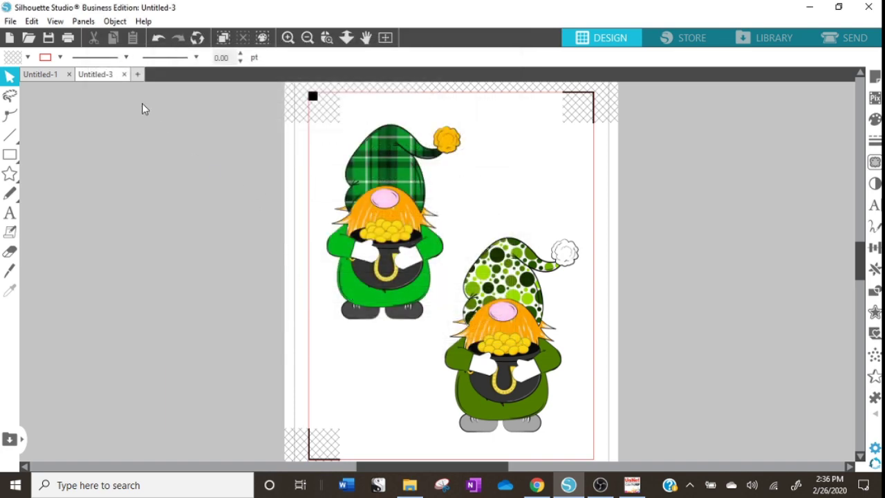
Step: Switch to the Untitled-1 document to view its page with four gnomes
click(52, 75)
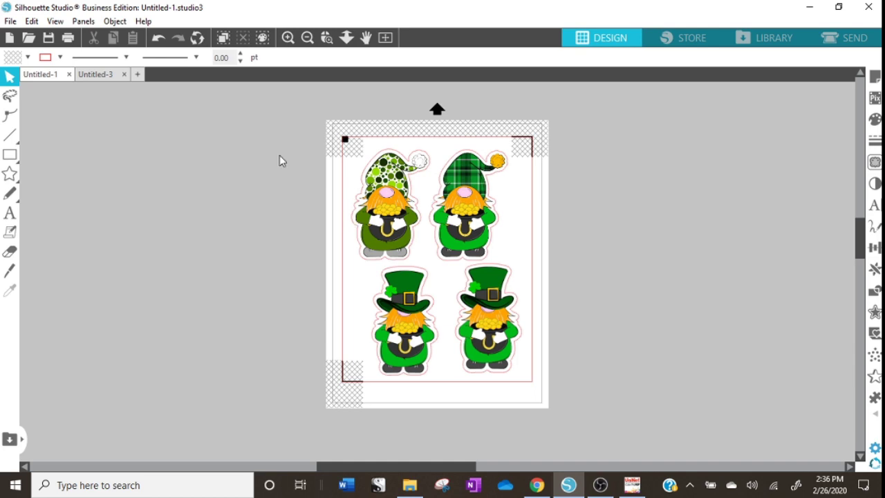
click(287, 43)
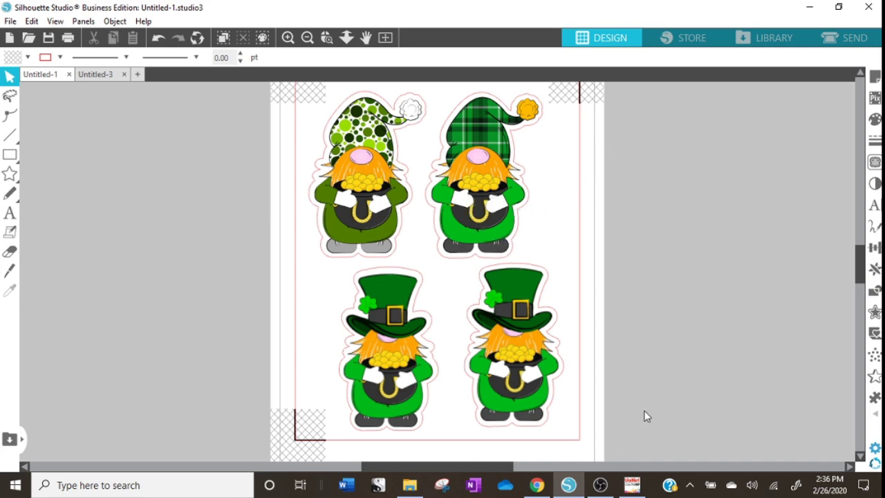
Step: Switch to iColor ProRIP and display the UniNet iColor 550 v2 Overprint queue
click(632, 488)
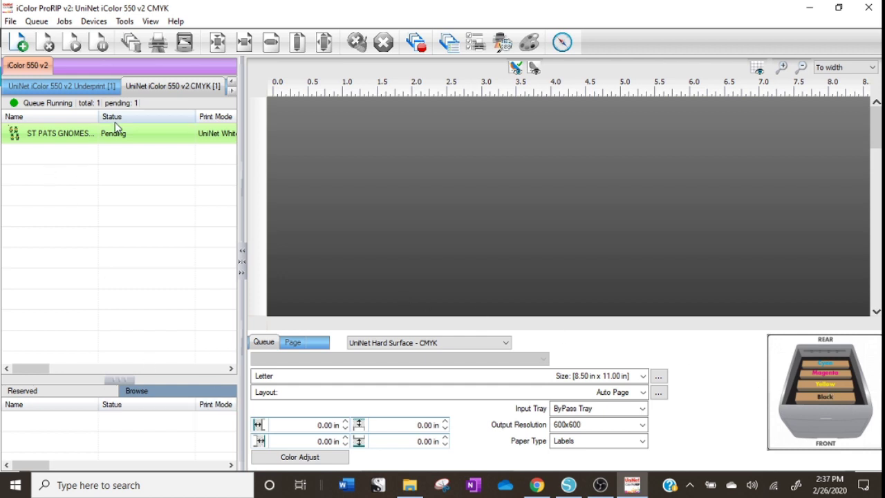
click(231, 81)
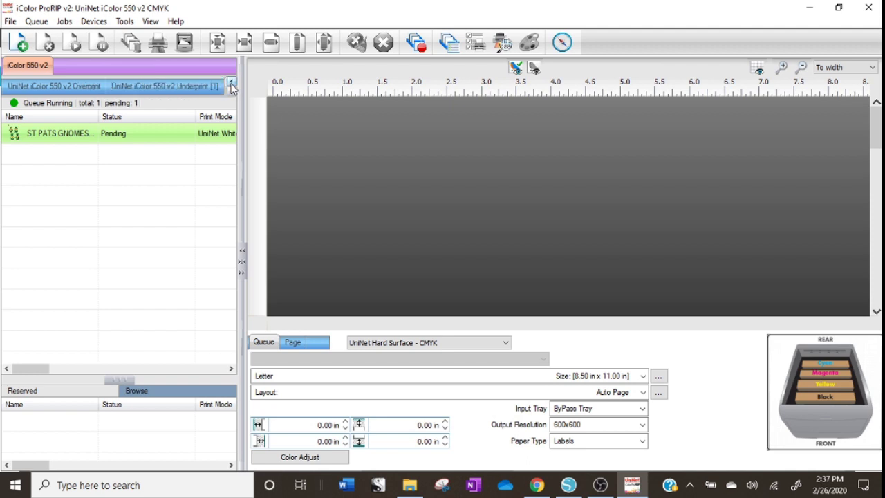
click(65, 88)
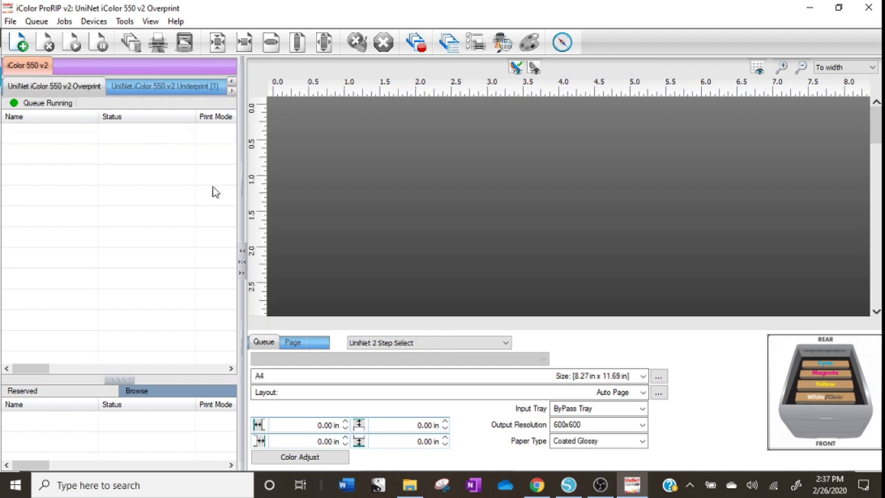